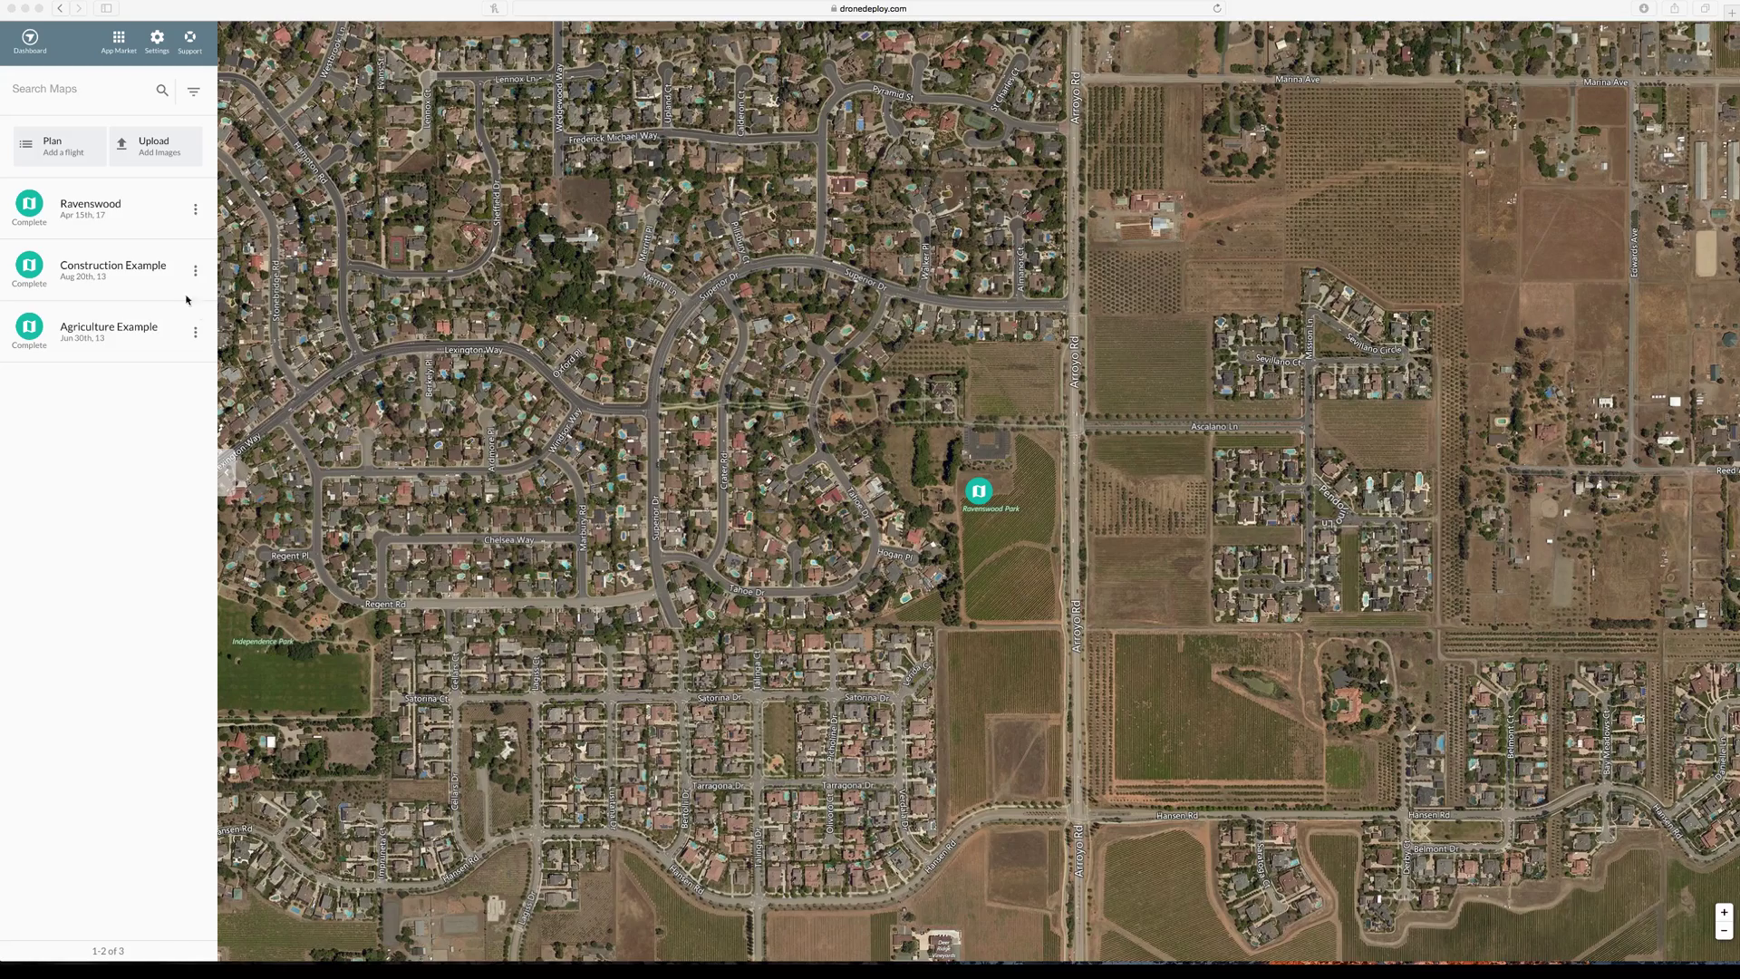
Open the Ravenswood map, the 25.9-acre site with 226 images, from the Dashboard list
left_click(80, 212)
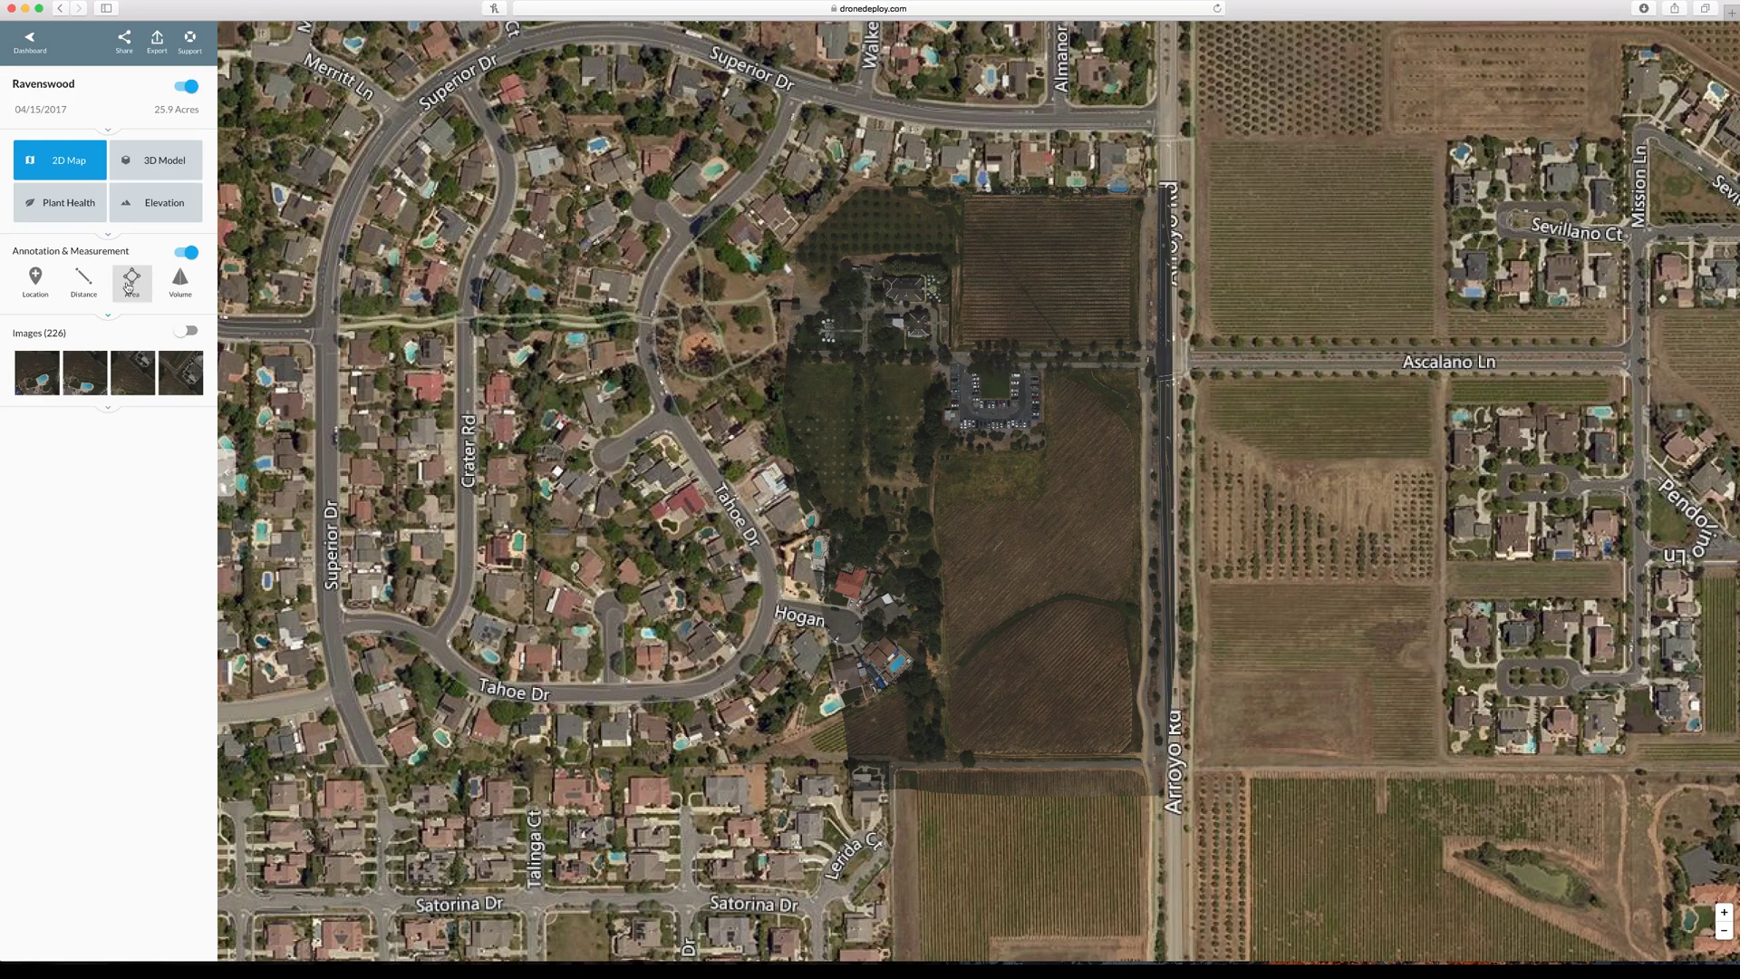
left_click(138, 285)
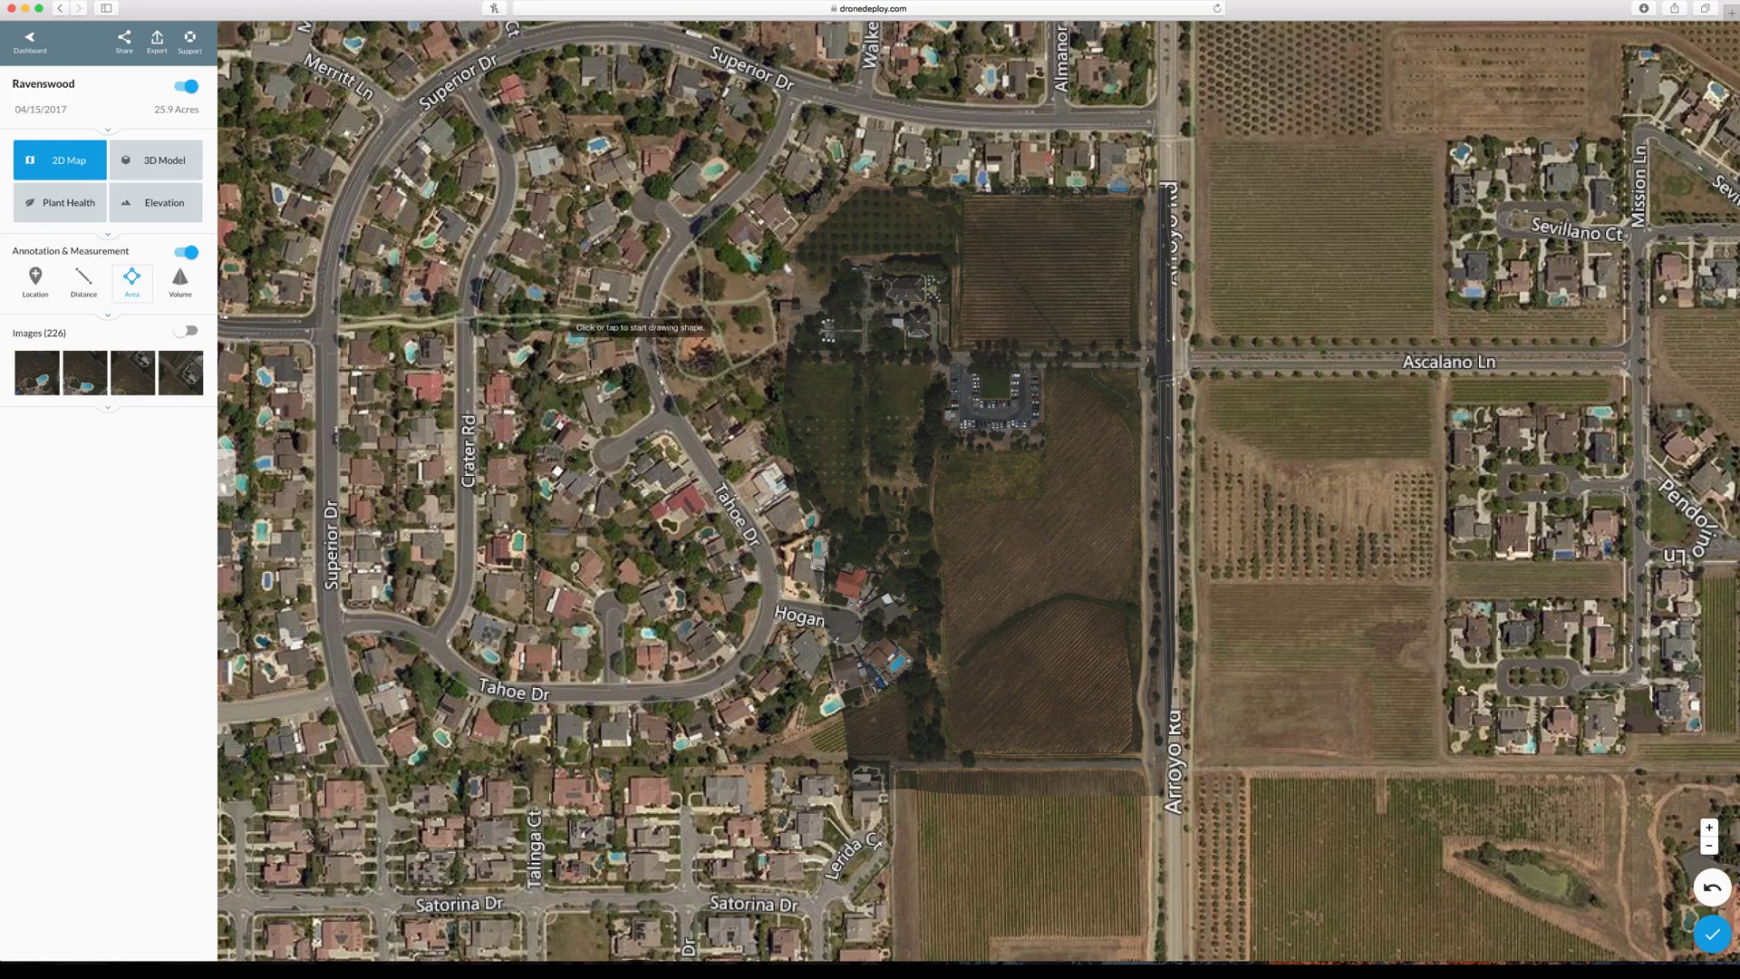
left_click(862, 187)
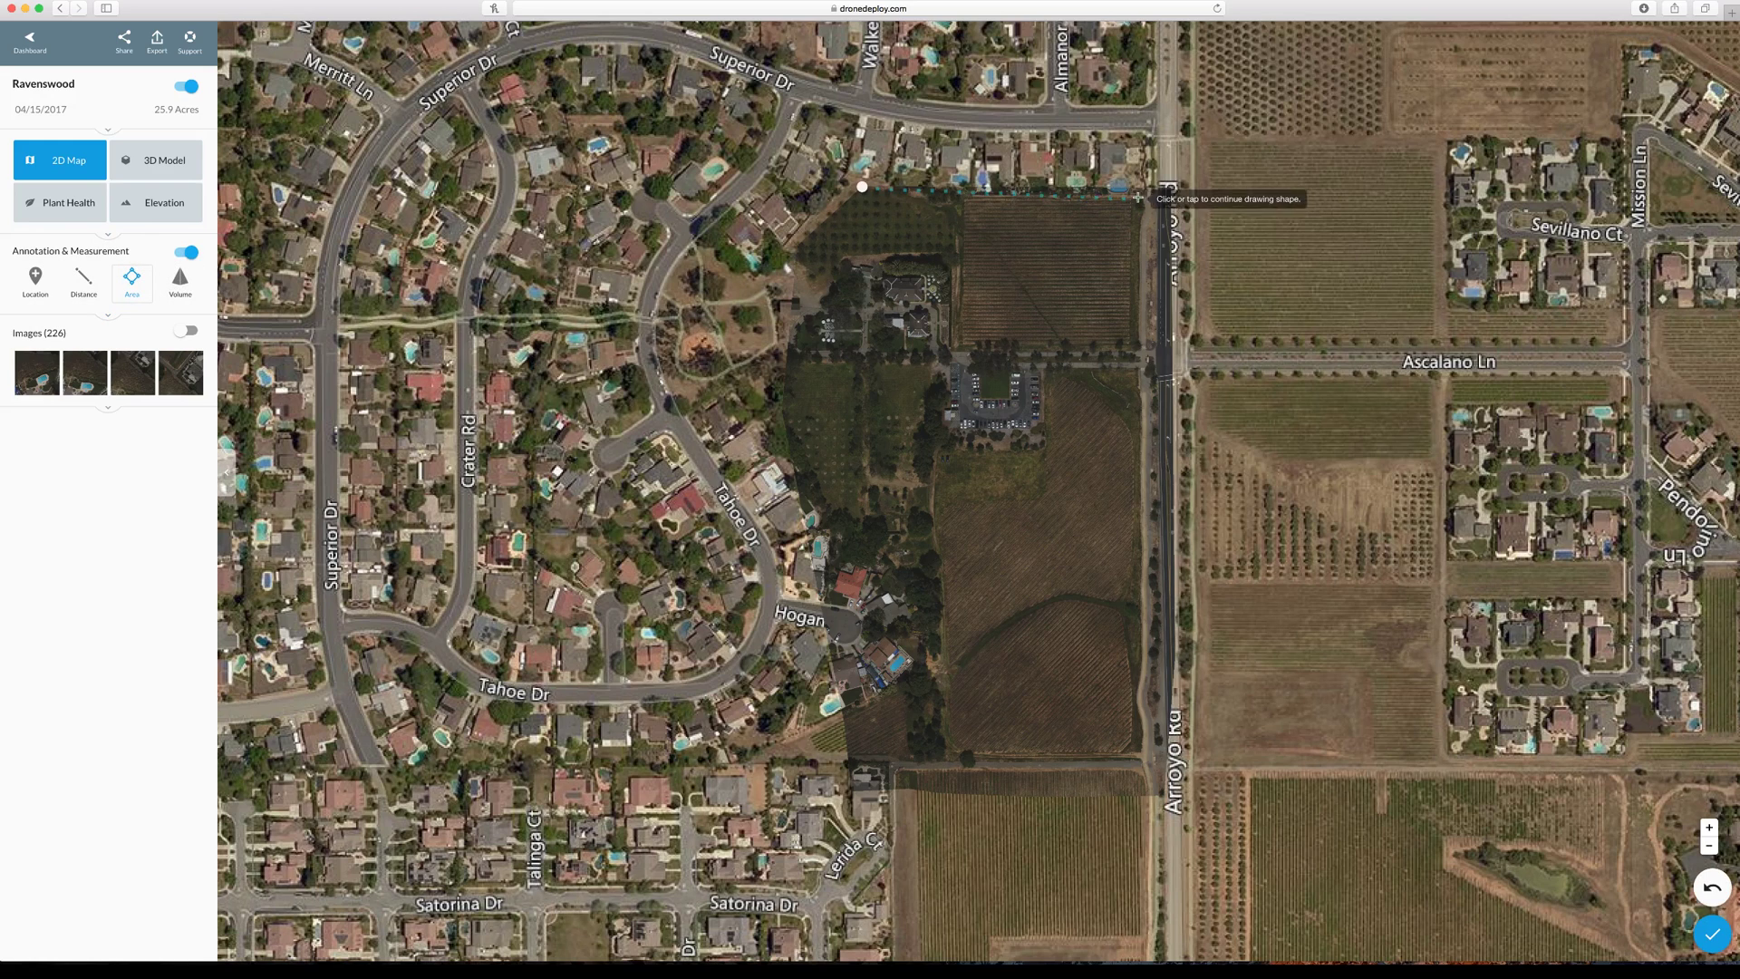
left_click(1169, 188)
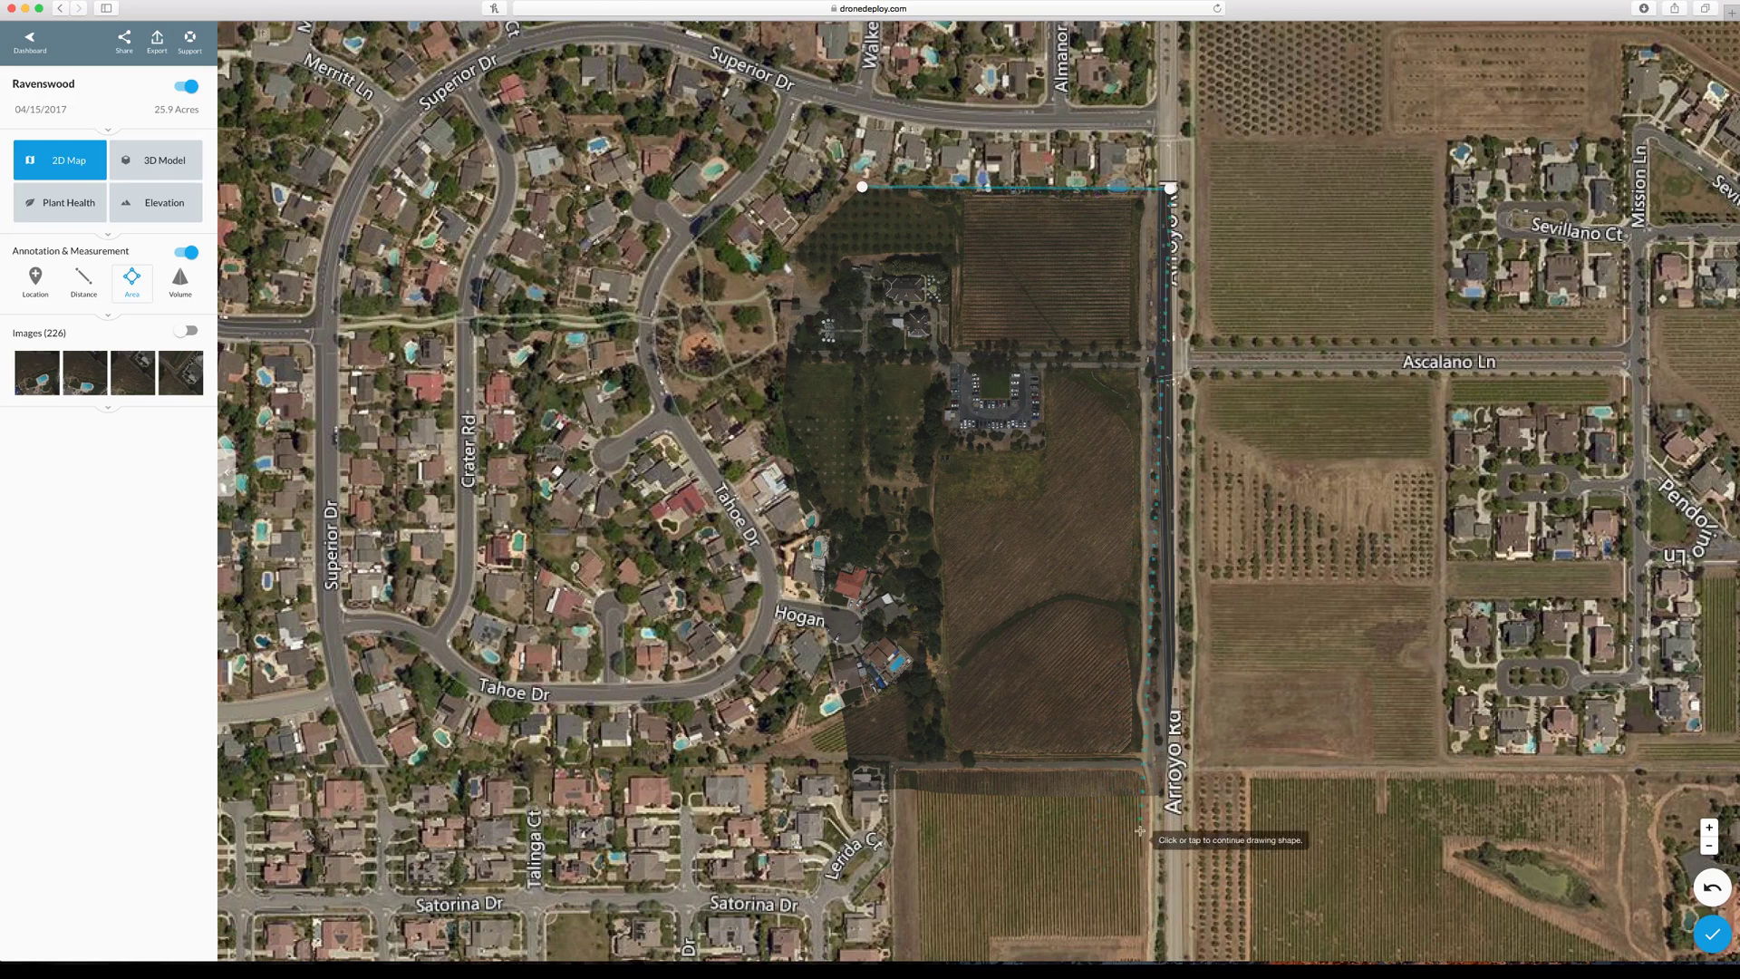
left_click(1164, 793)
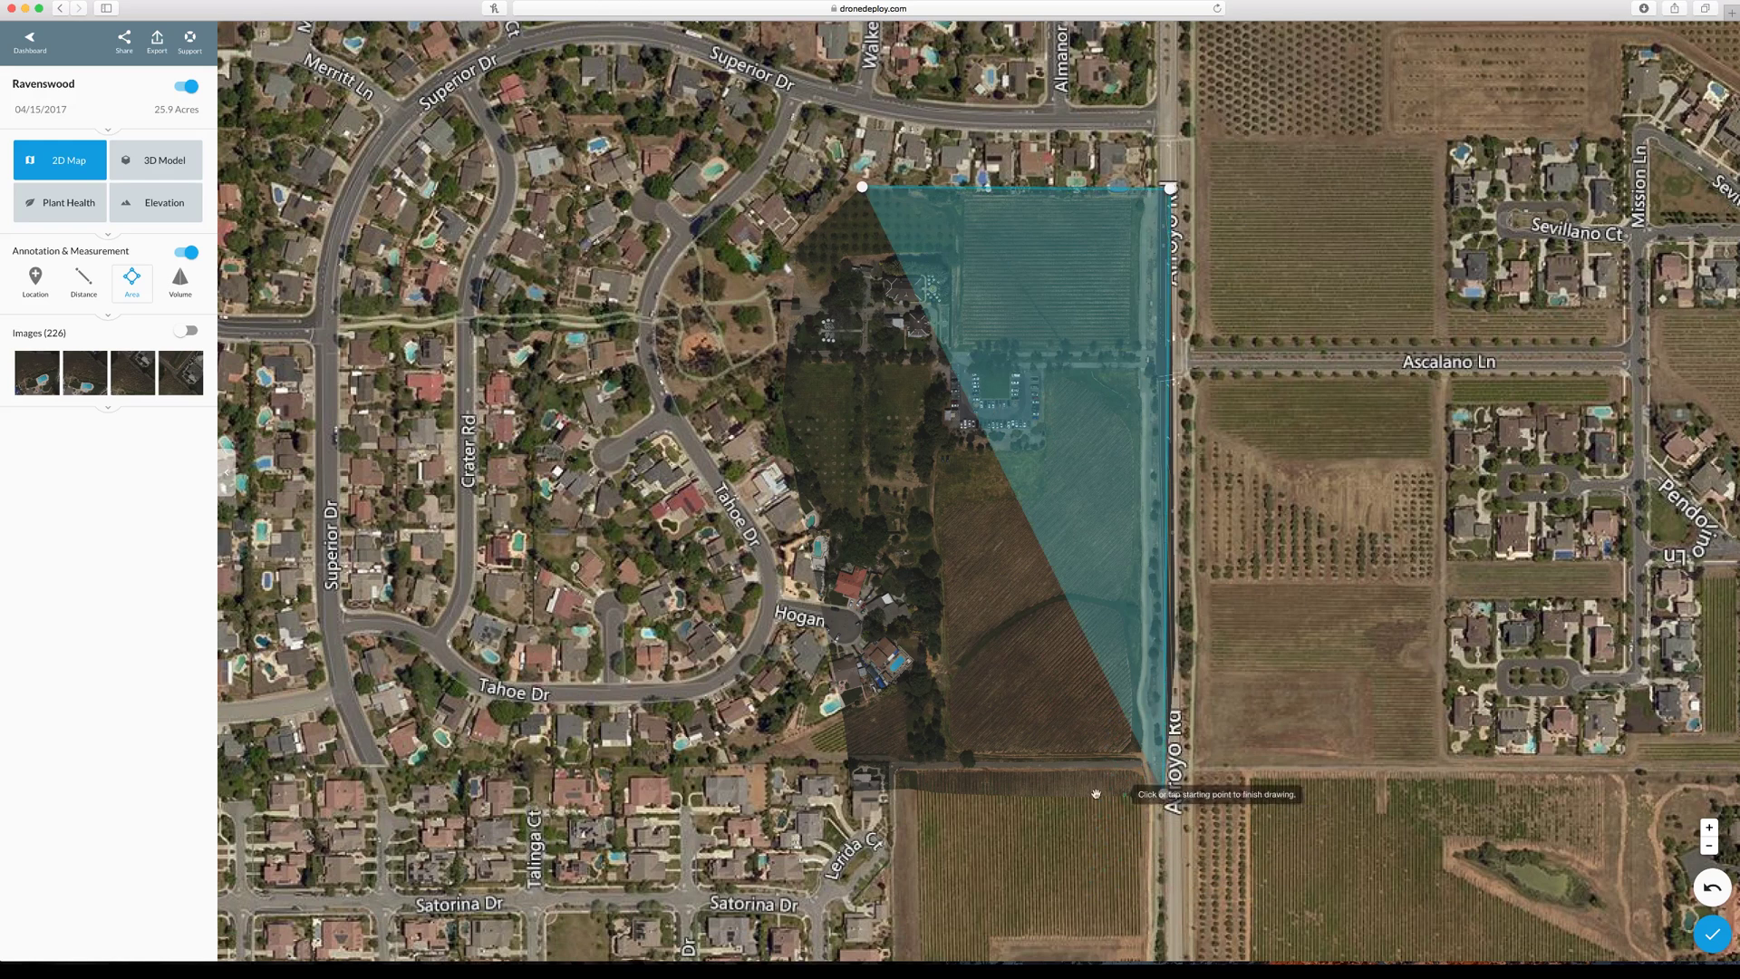
left_click(849, 791)
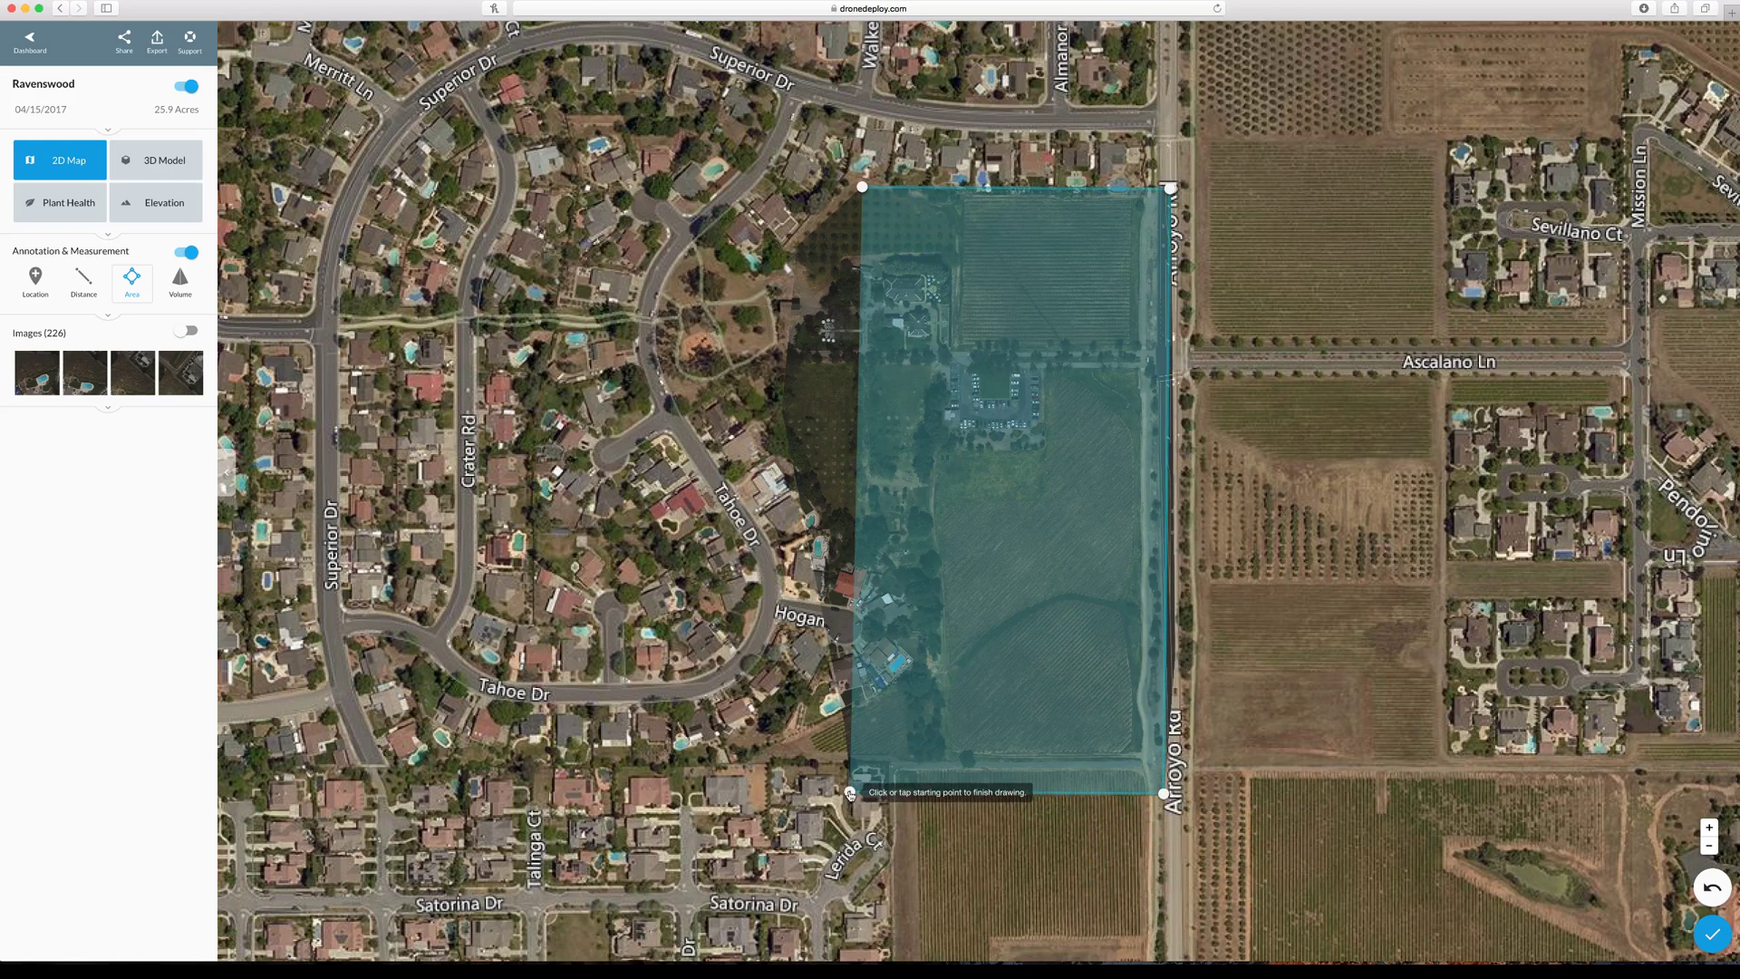
left_click(798, 497)
left_click(781, 412)
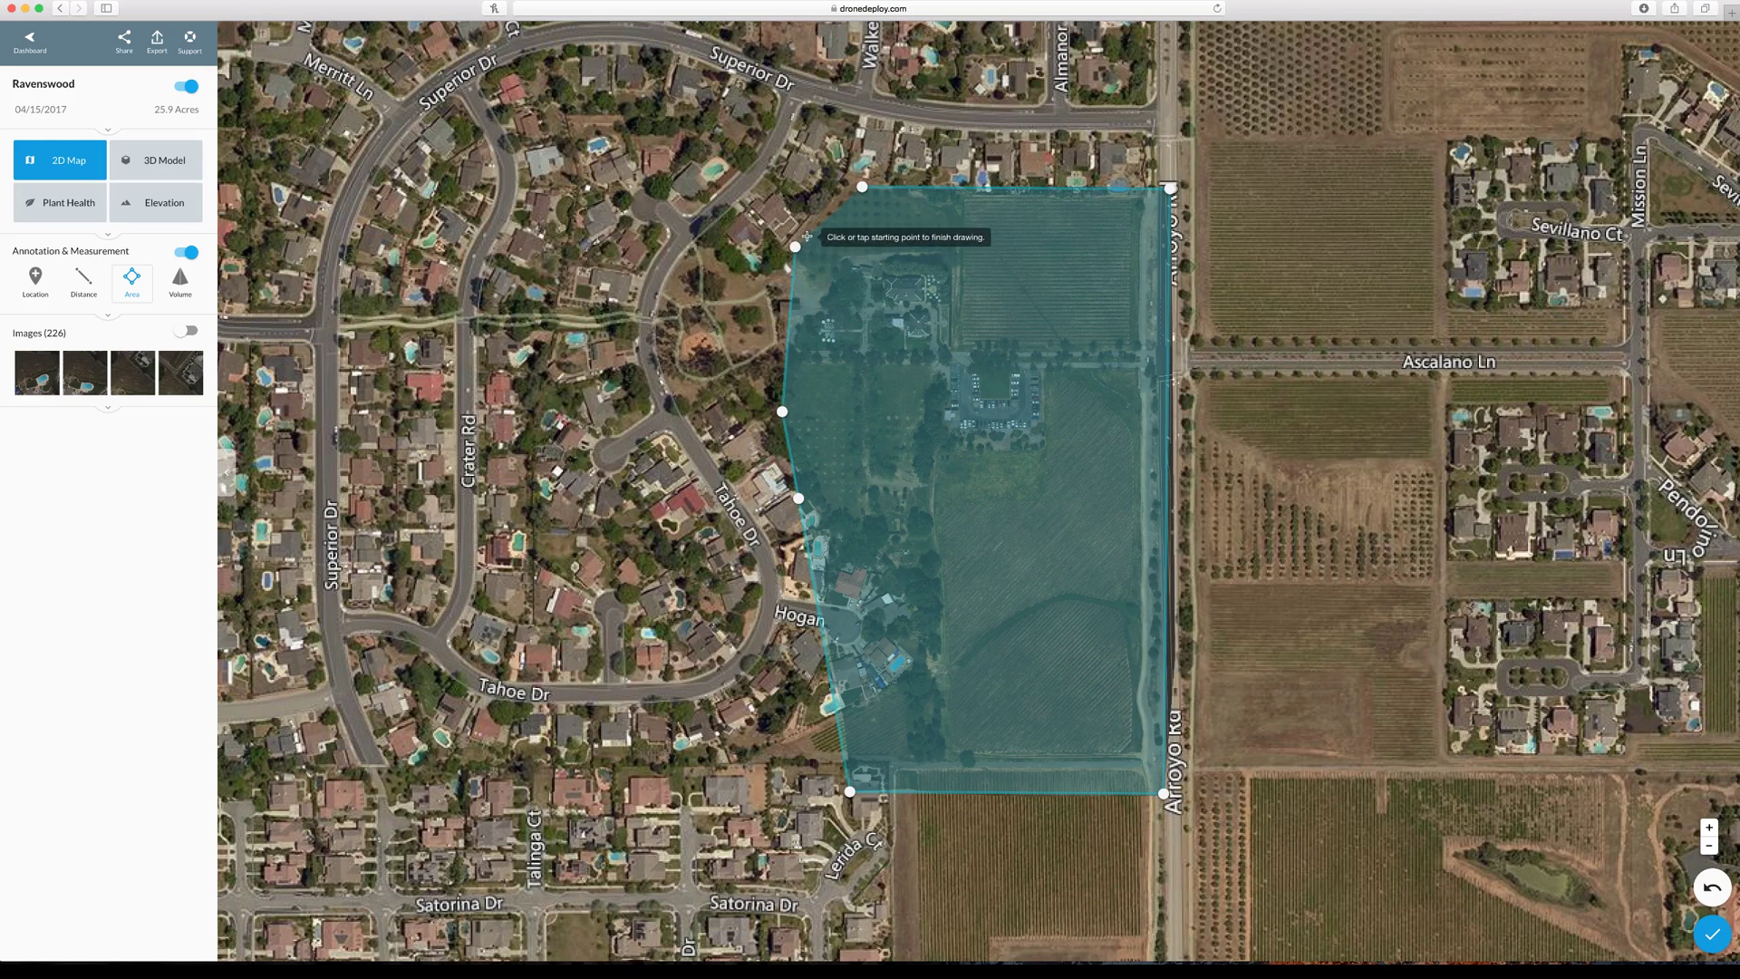
left_click(864, 190)
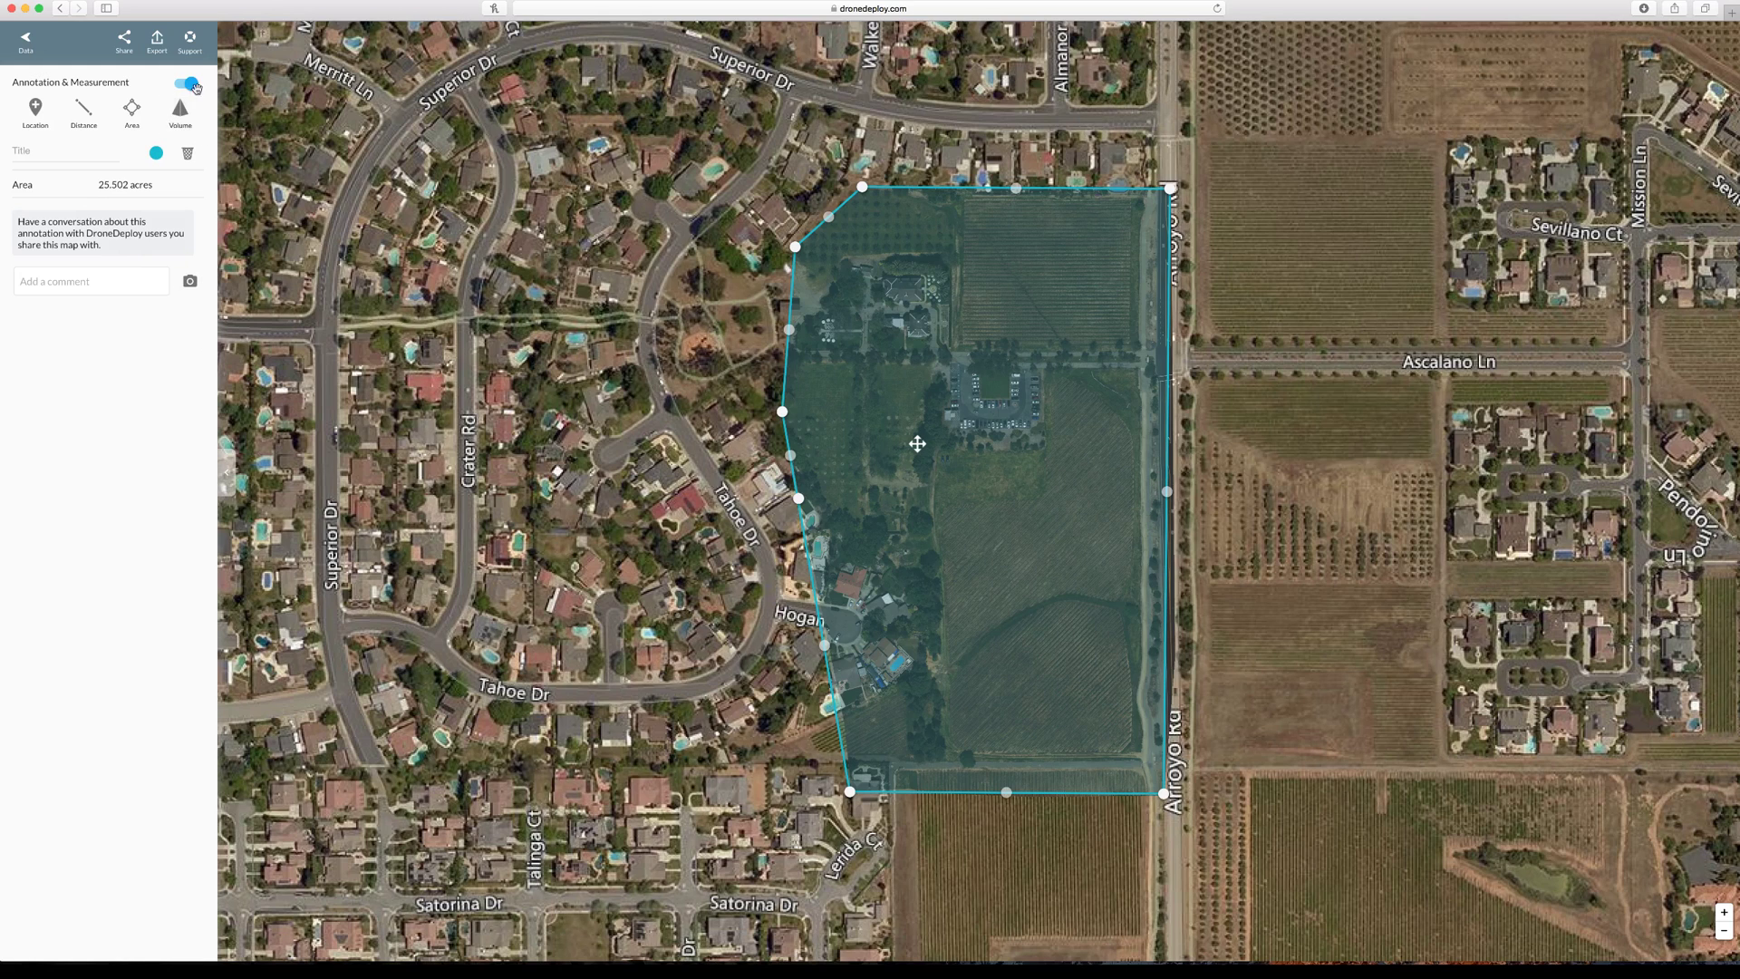
left_click(188, 153)
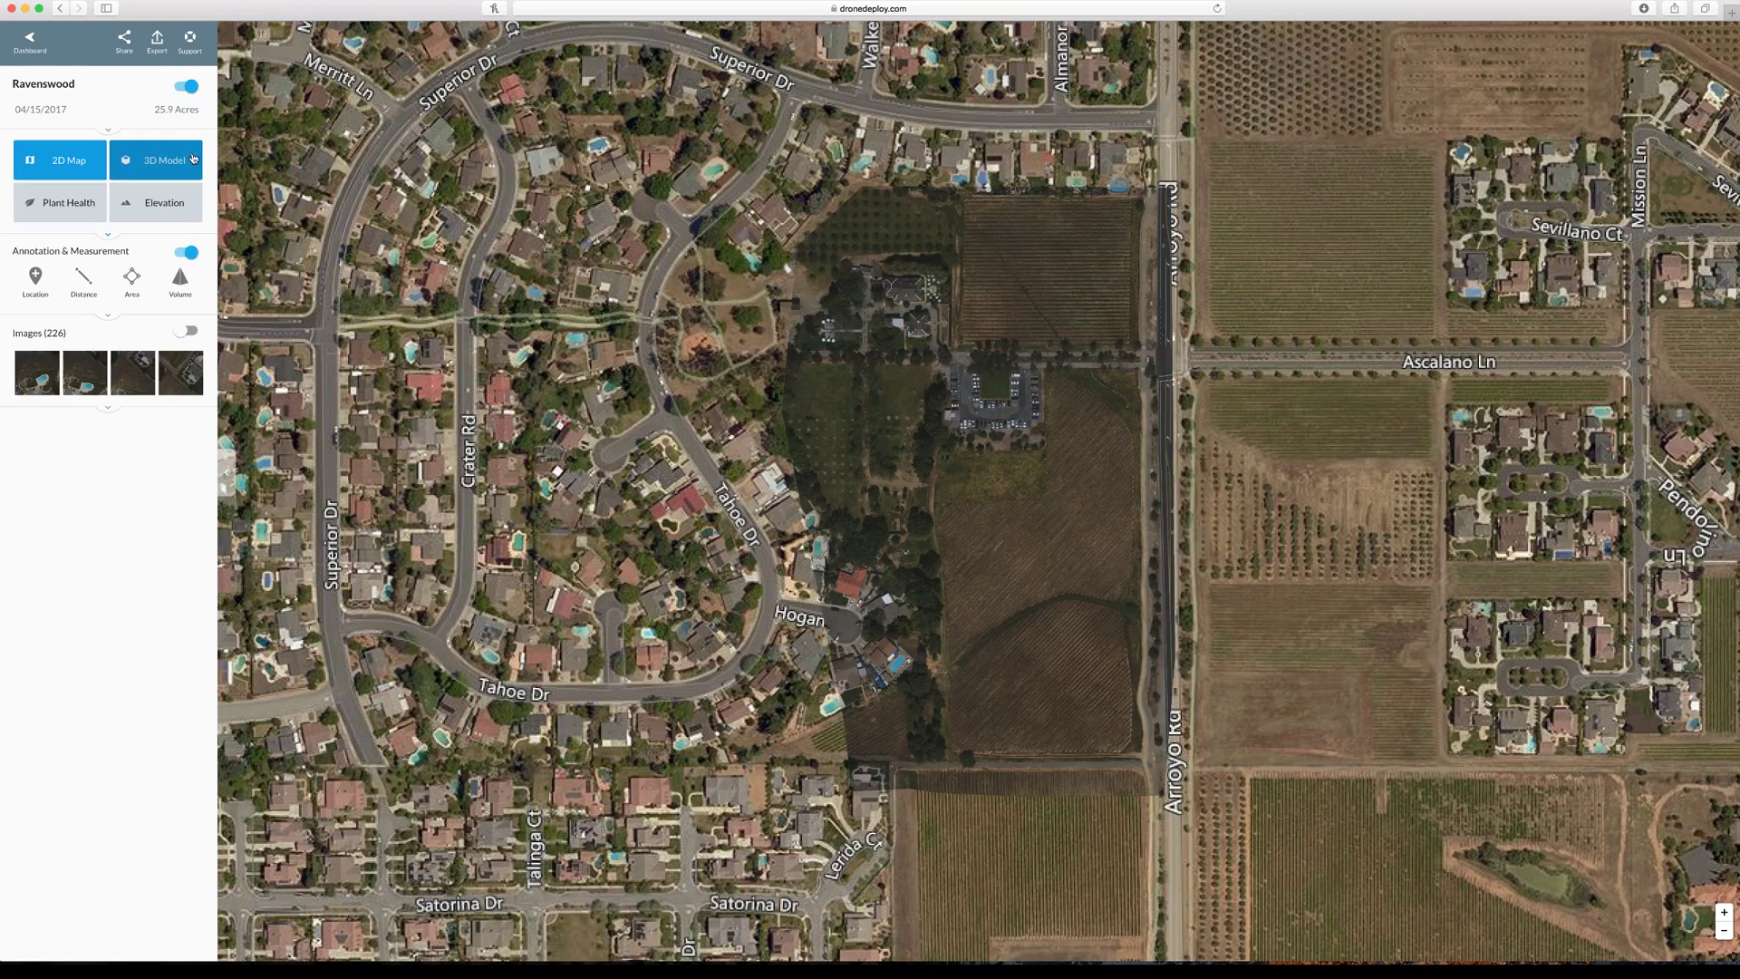
Zoom into the orchard and pan to the house and umbrellas above it
scroll(838, 396, "up", 10)
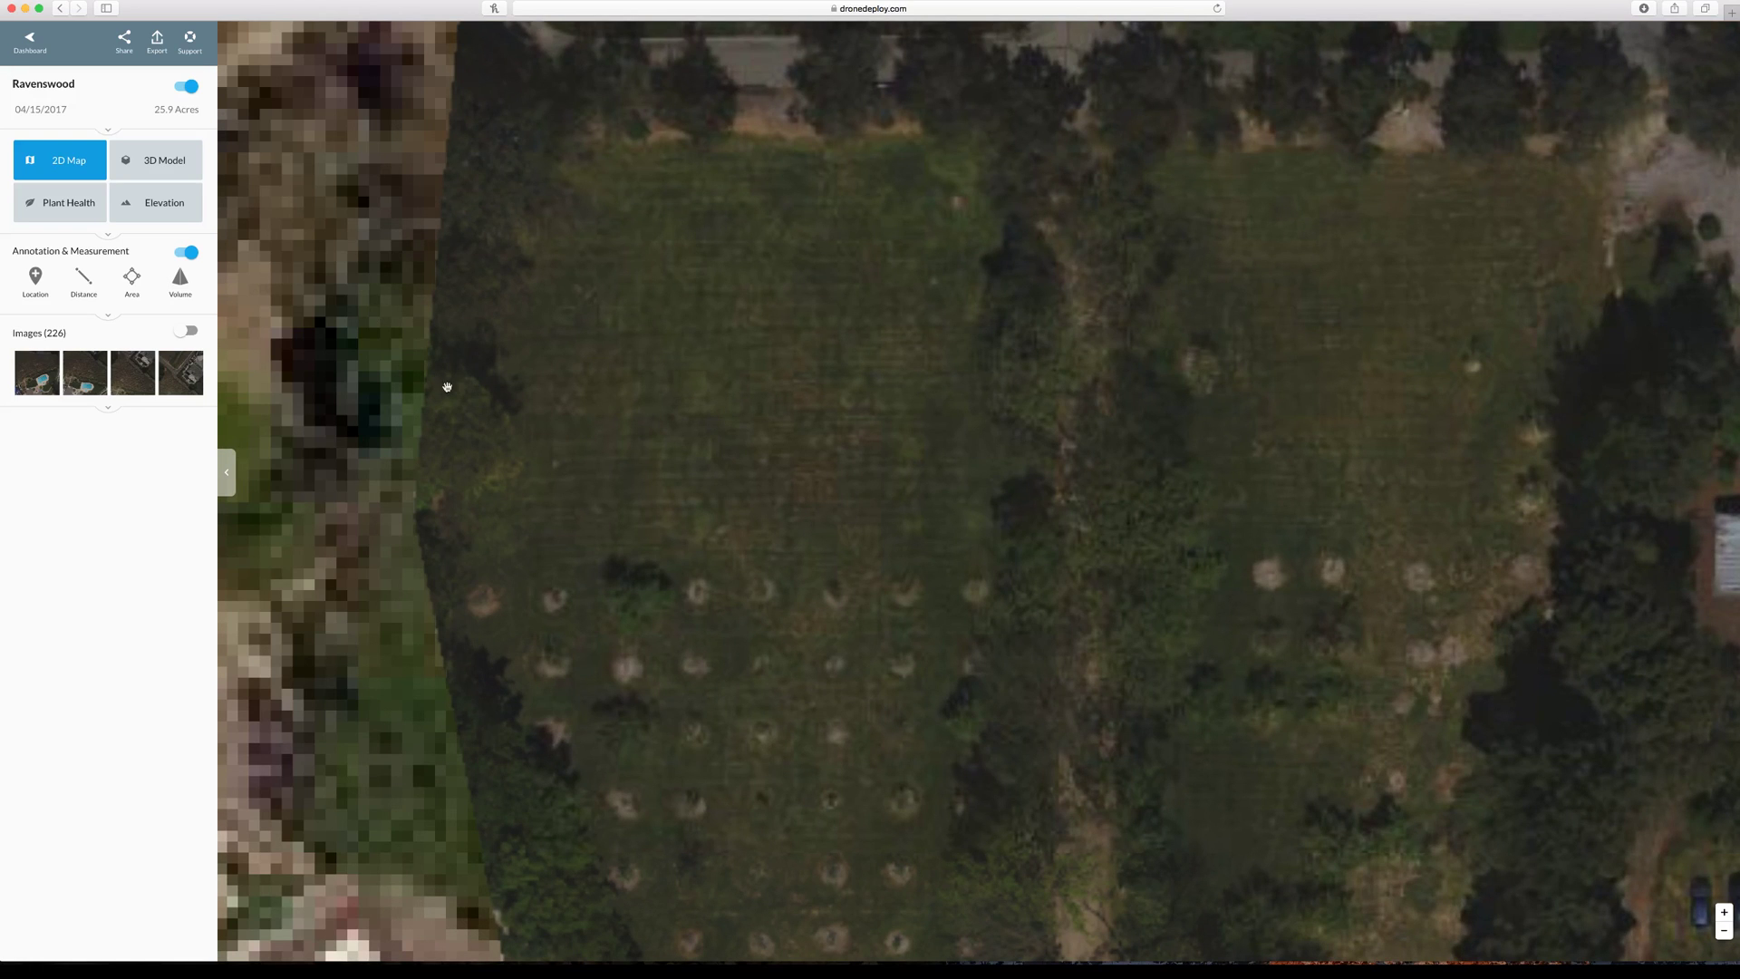
scroll(943, 517, "down", 3)
scroll(941, 514, "up", 3)
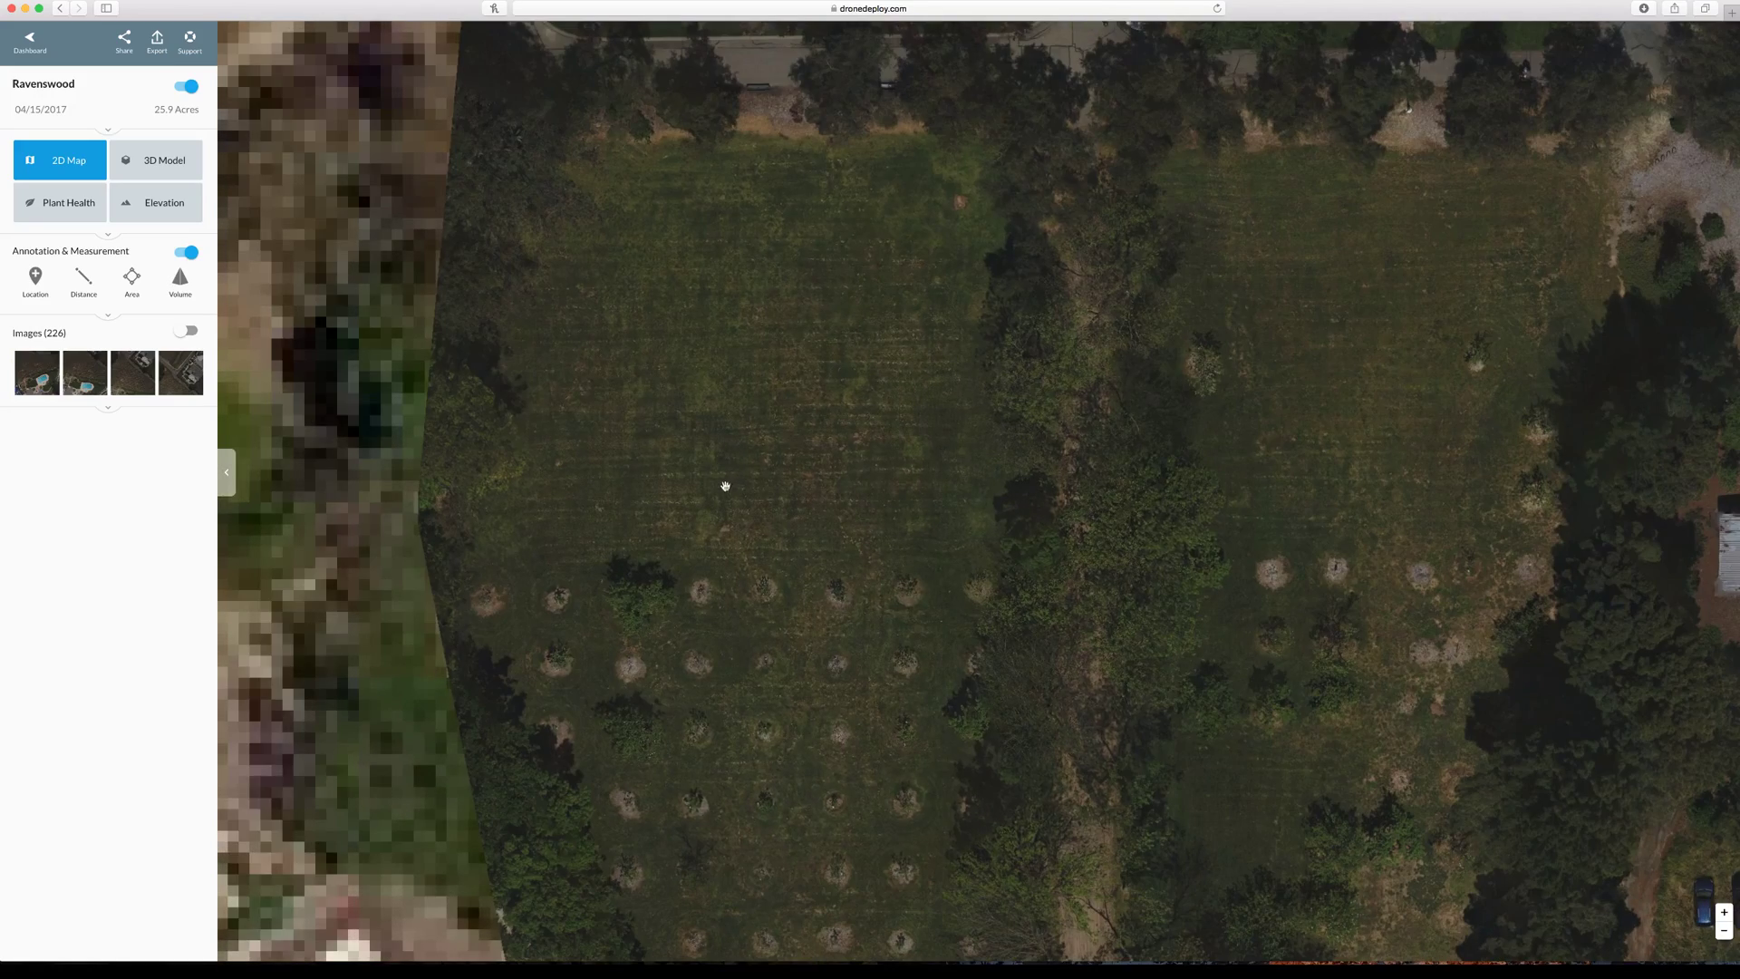
scroll(704, 478, "up", 5)
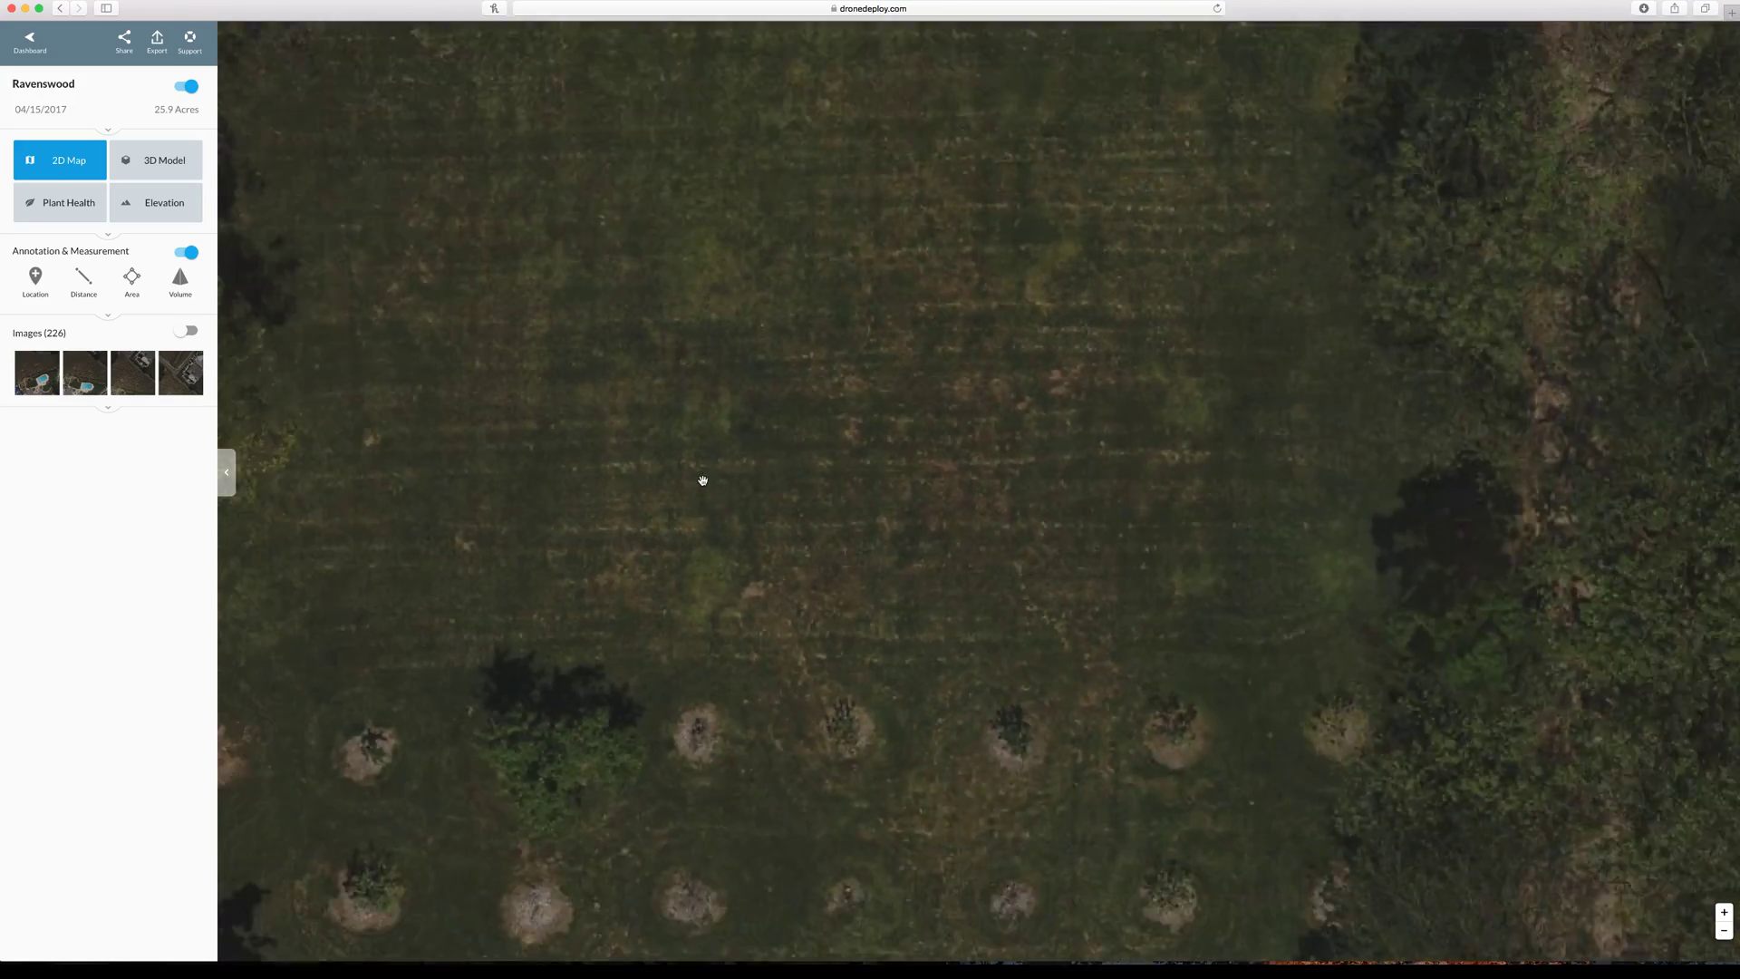
scroll(703, 480, "down", 5)
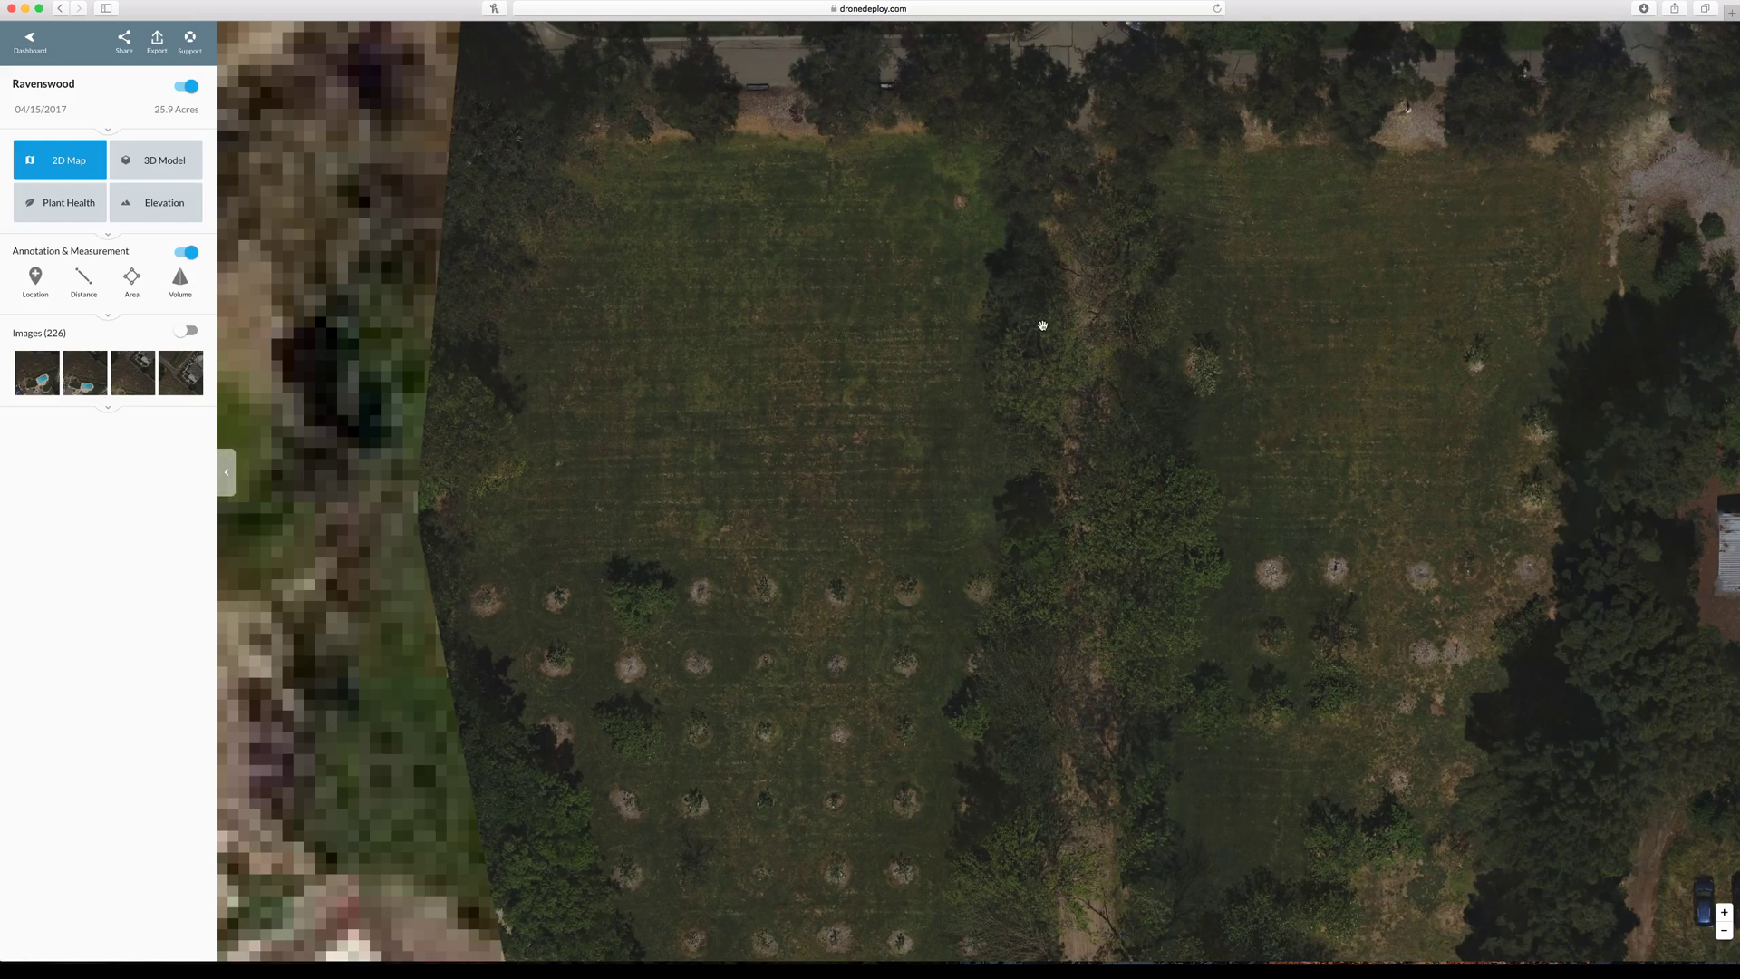
left_click_drag(1043, 325, 970, 703)
left_click_drag(1051, 201, 1051, 476)
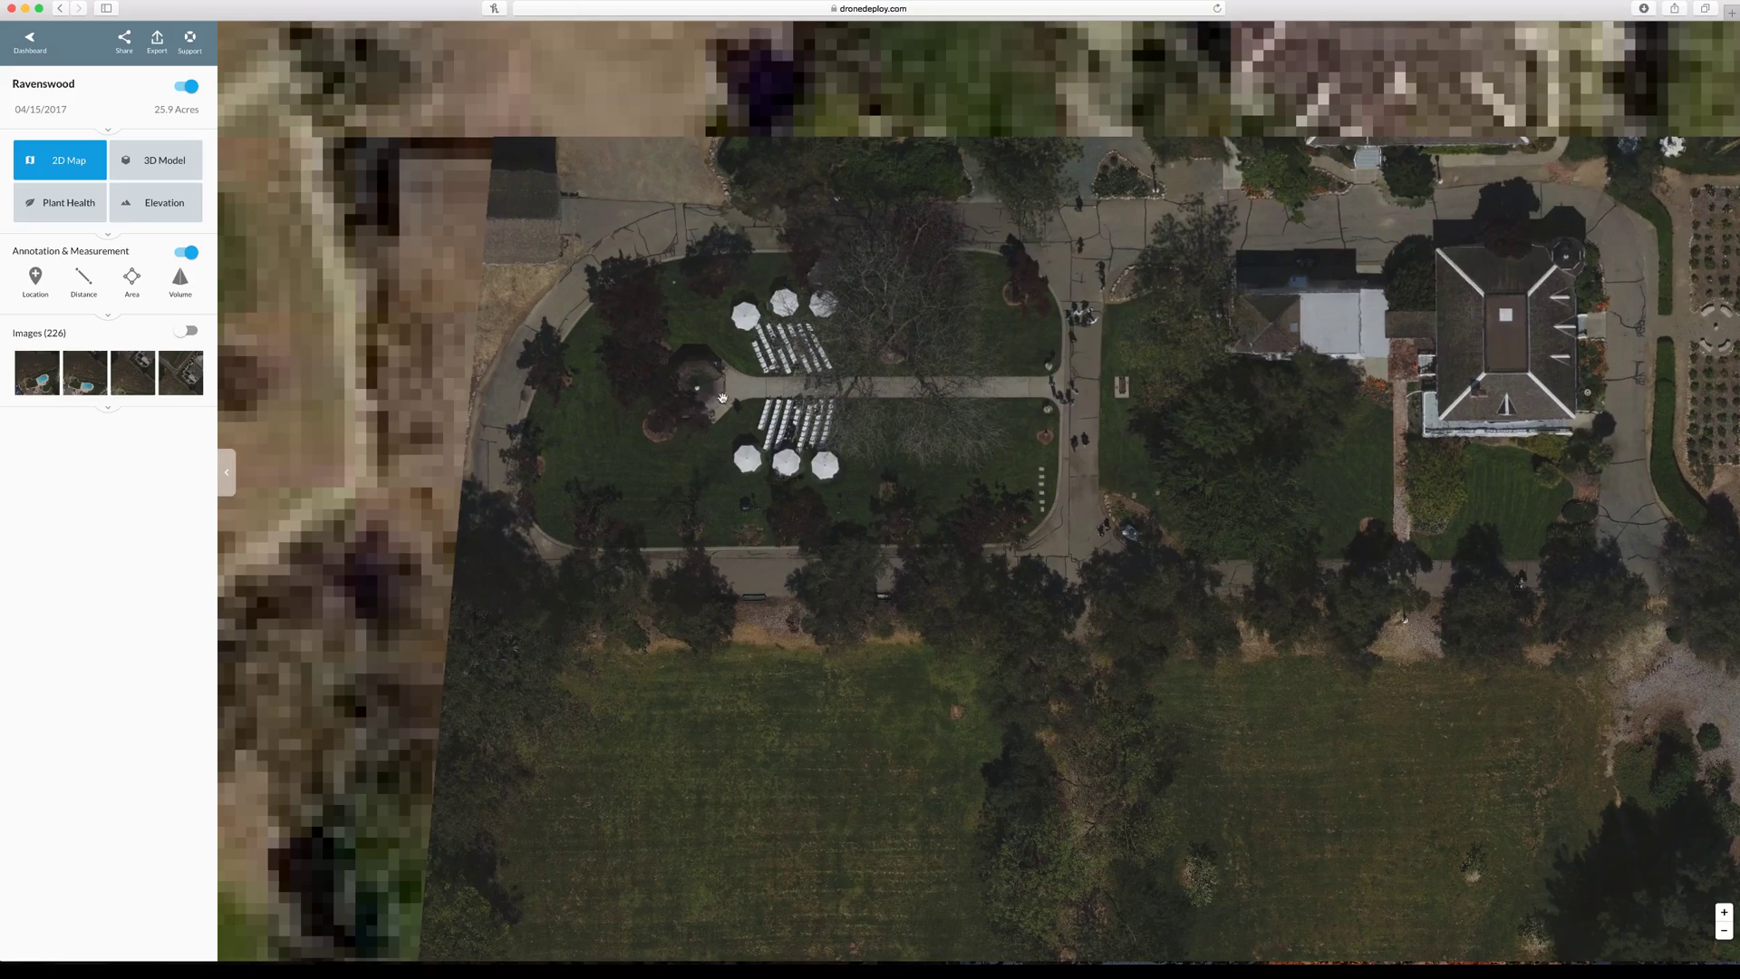
Pan to the parking lot and Hogan Ct, then zoom back out over the field
scroll(622, 400, "down", 3)
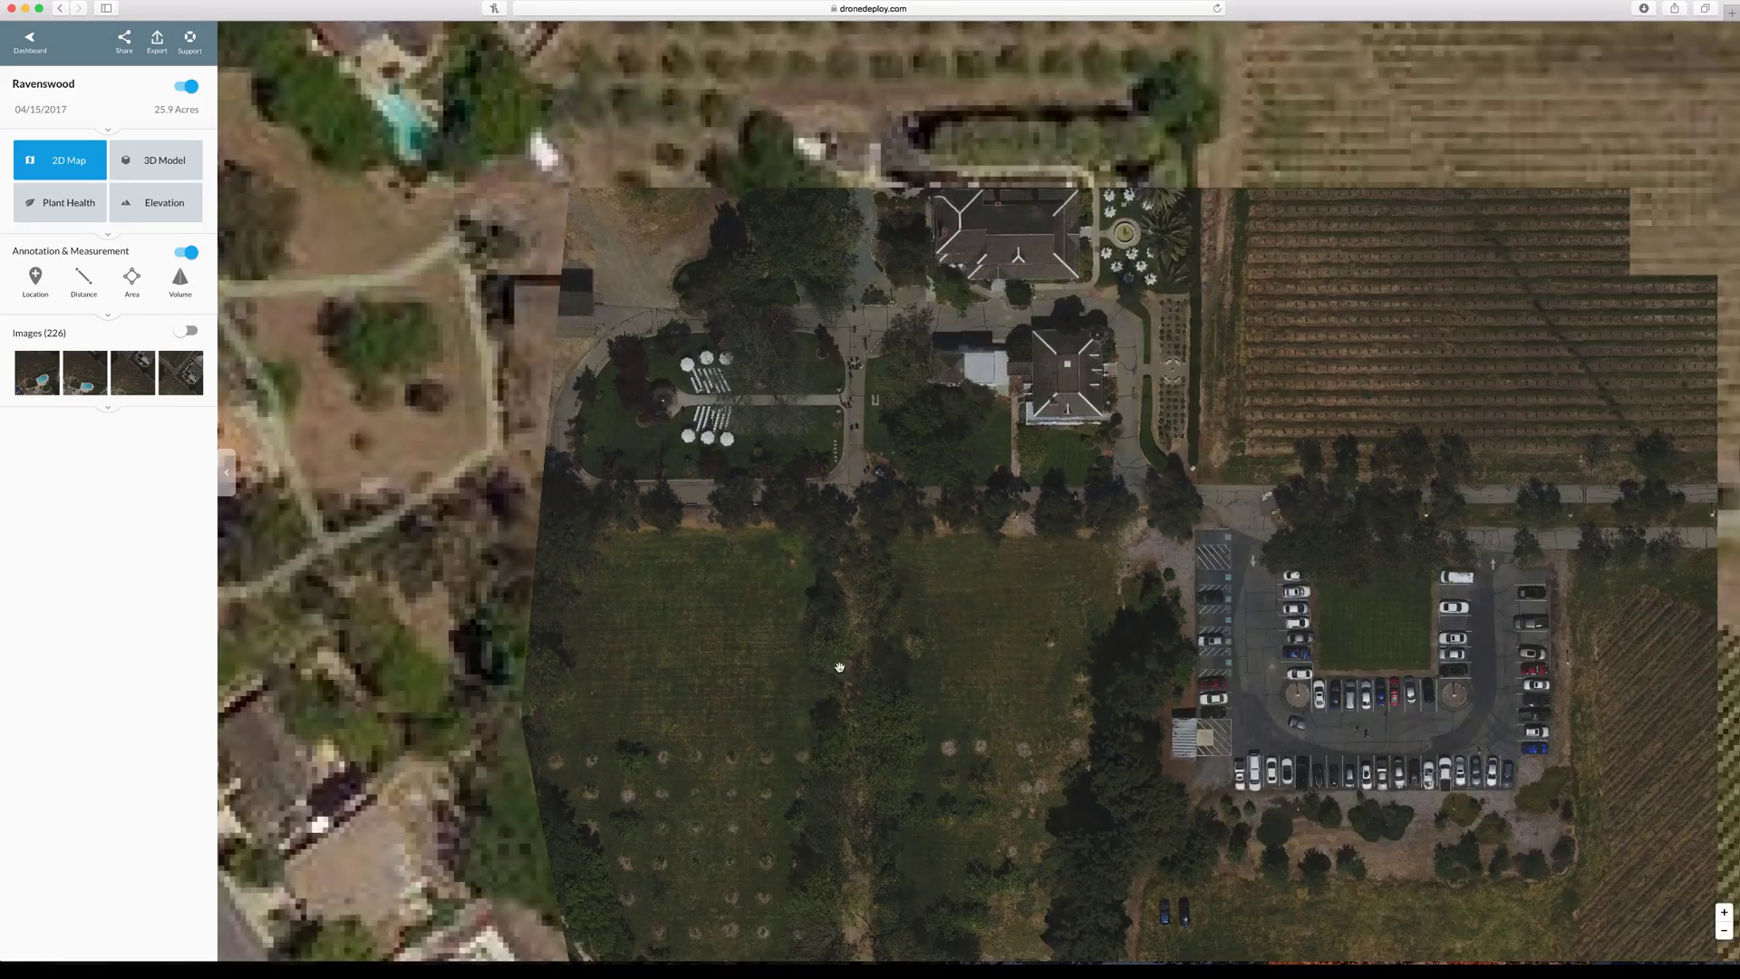
scroll(859, 646, "down", 3)
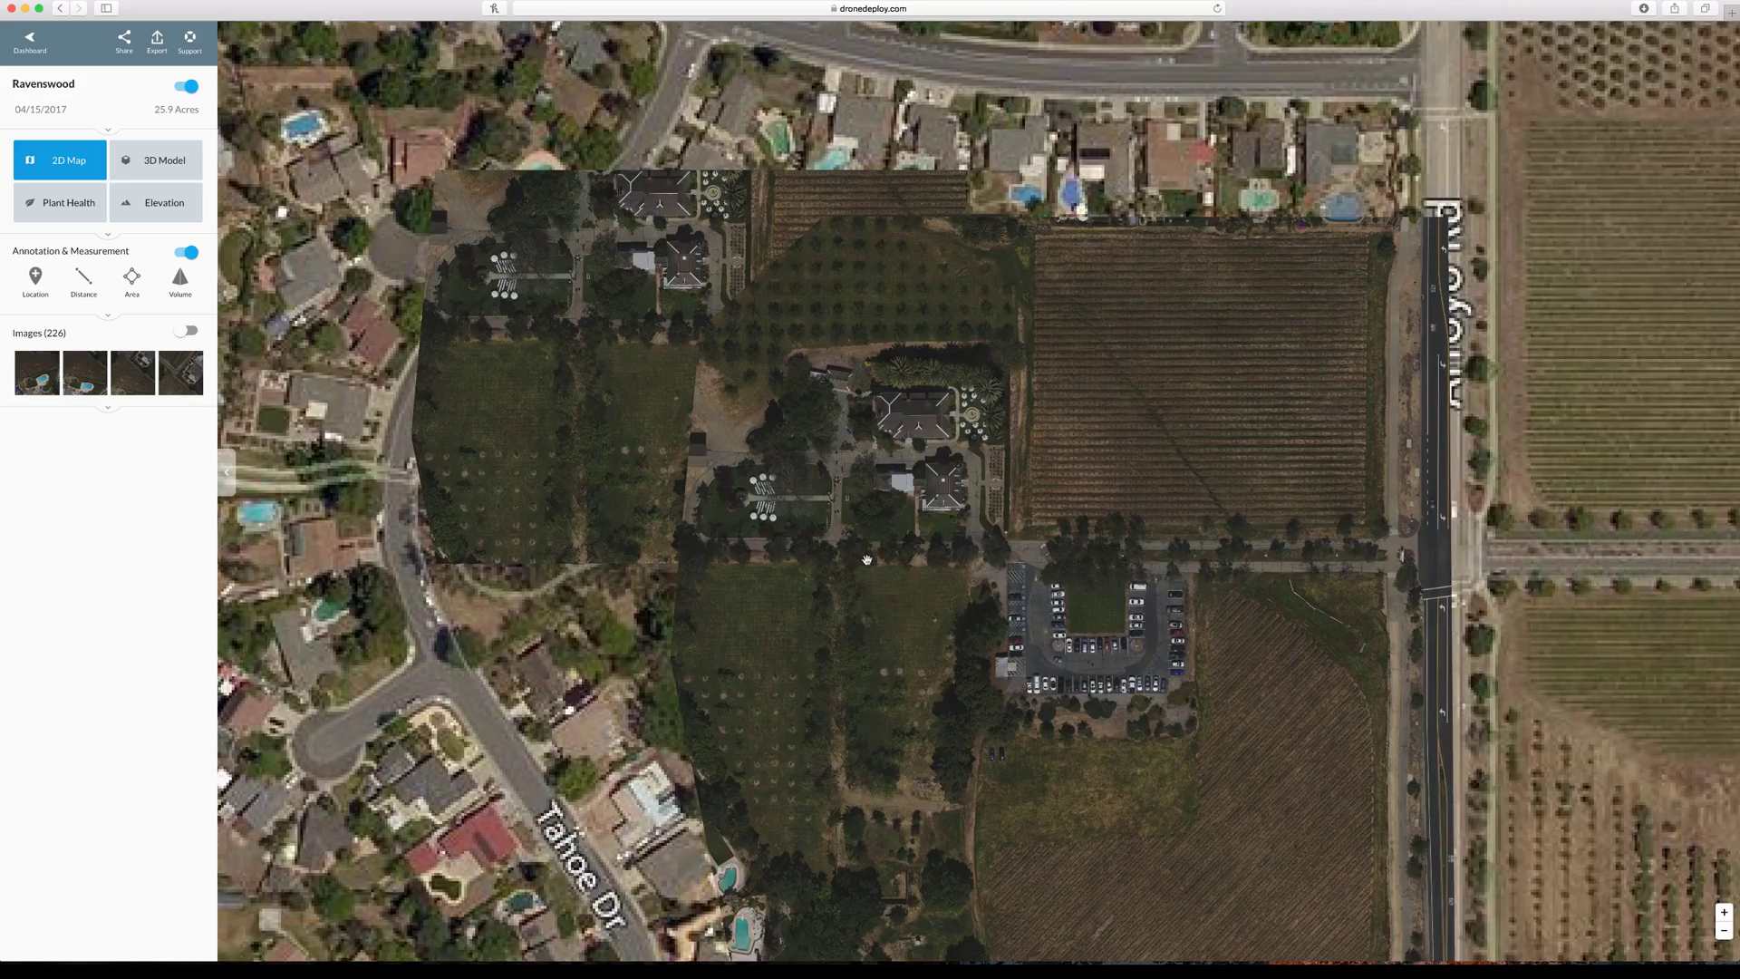
left_click_drag(898, 573, 828, 381)
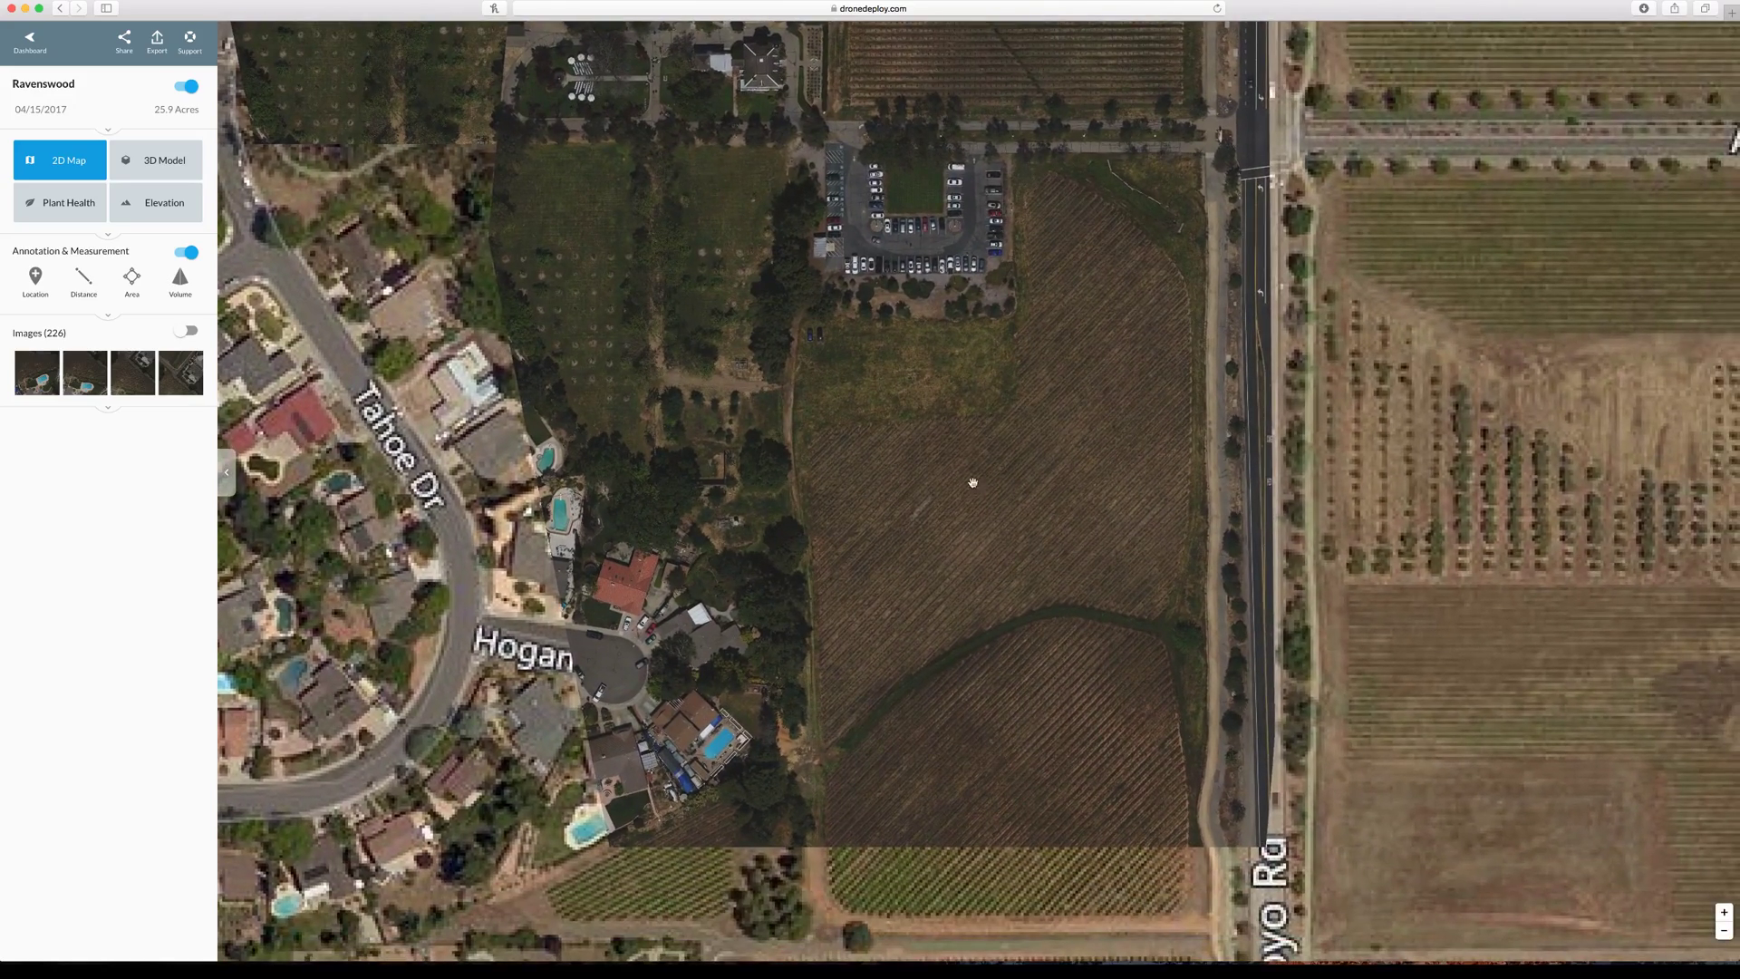
scroll(942, 449, "down", 5)
scroll(949, 442, "up", 8)
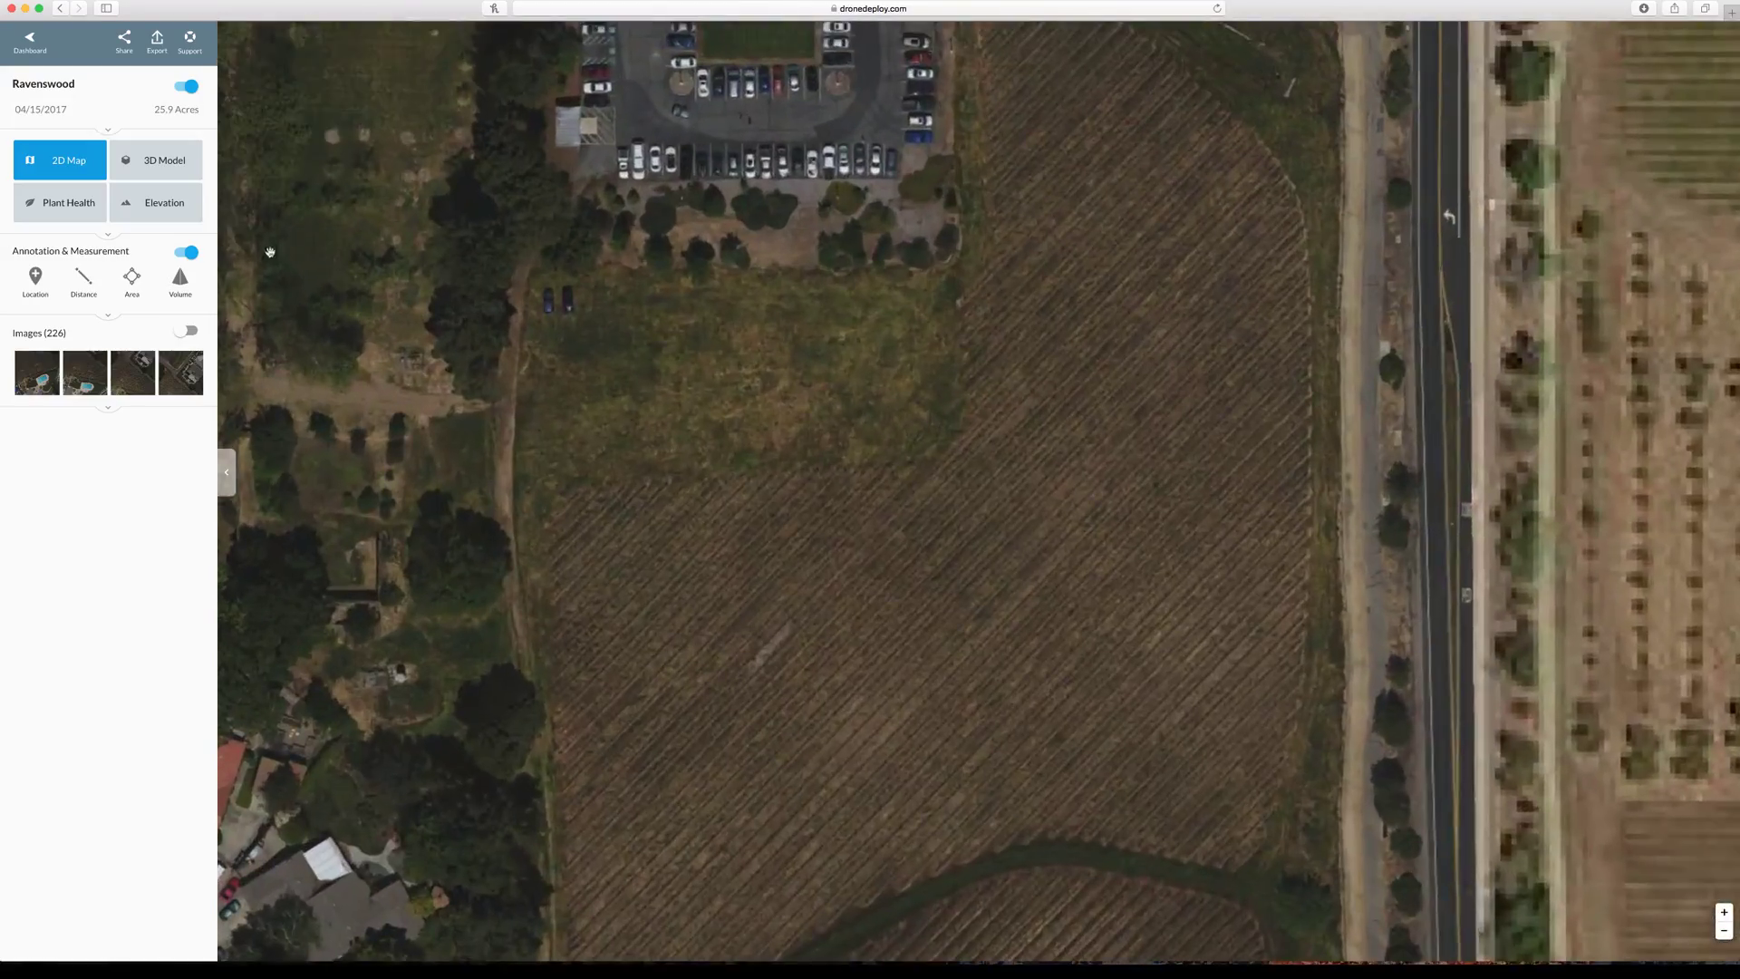
scroll(784, 450, "down", 2)
scroll(787, 450, "down", 2)
Show Plant Health with its upper limit lowered to 0.2, then switch to the Elevation layer
left_click(71, 210)
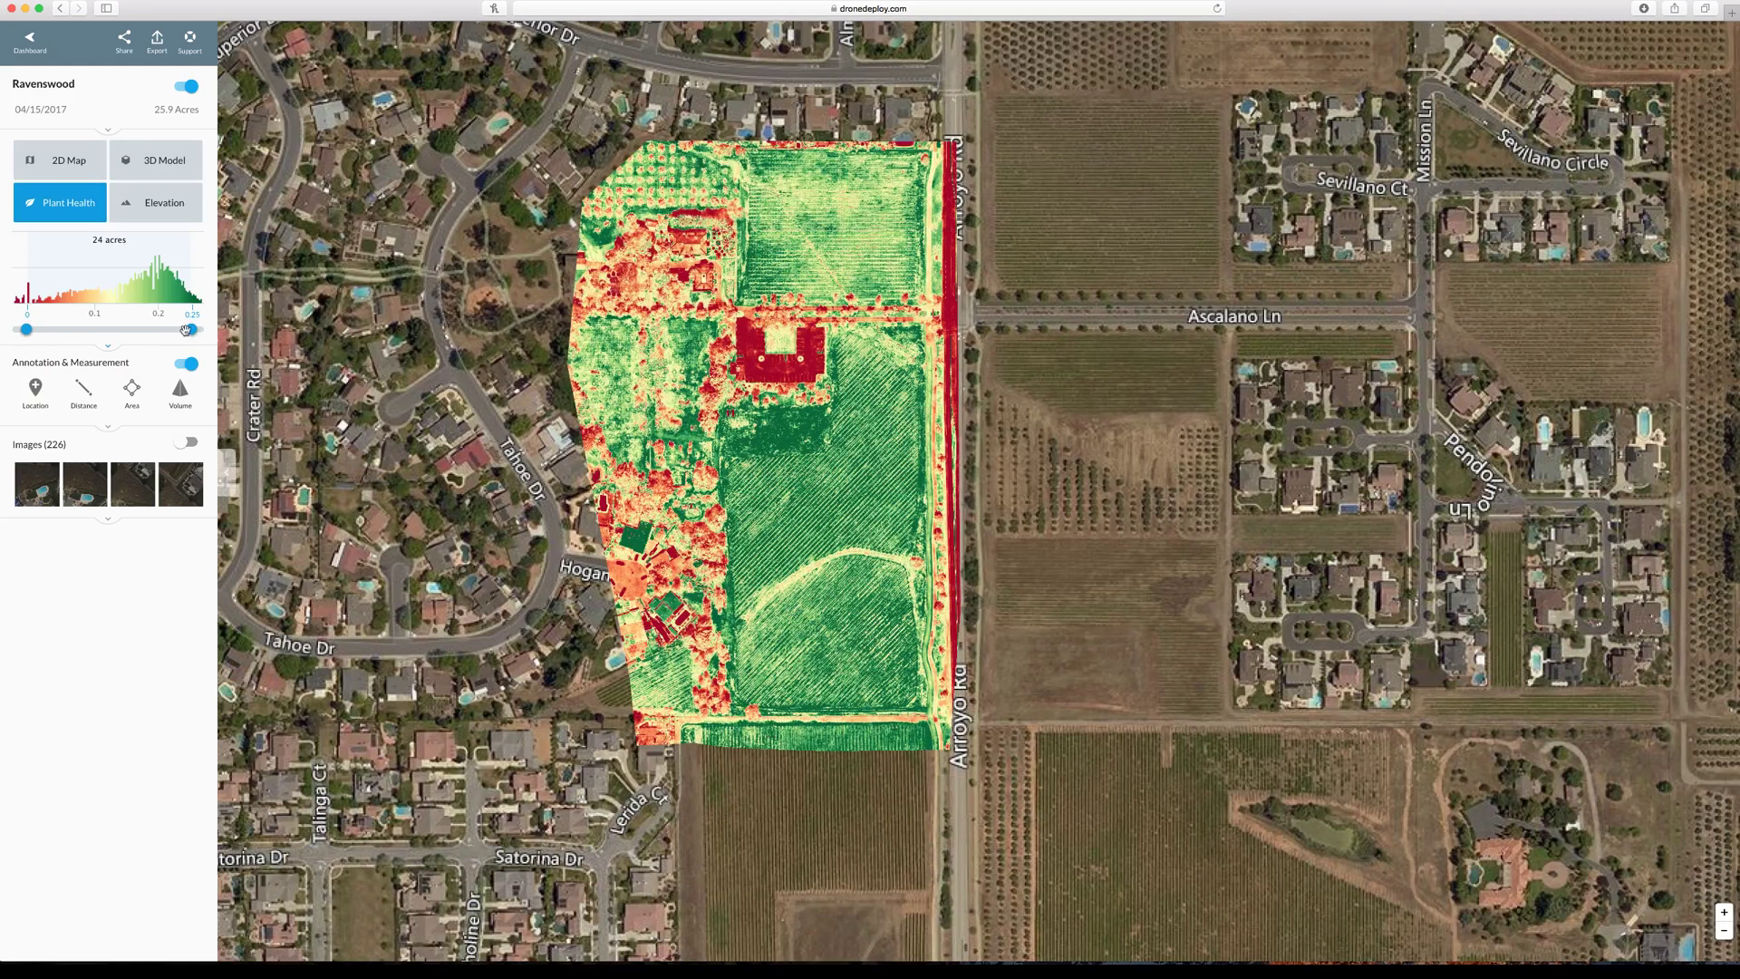
left_click_drag(191, 330, 161, 330)
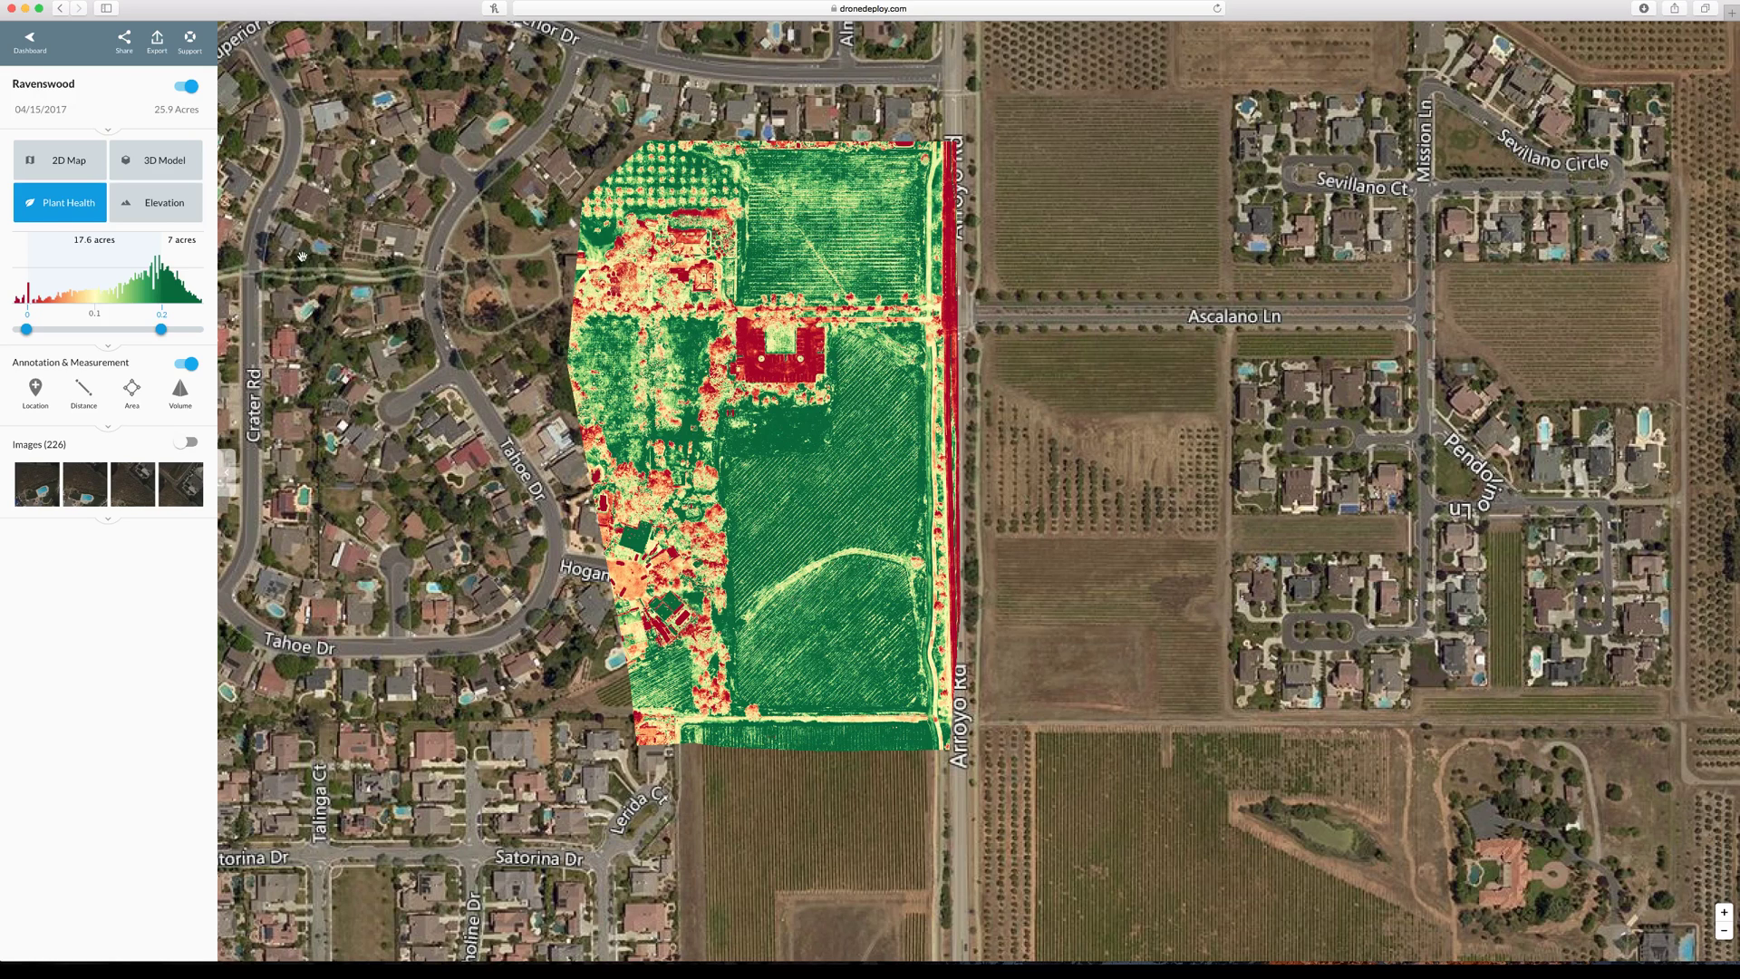
left_click(152, 202)
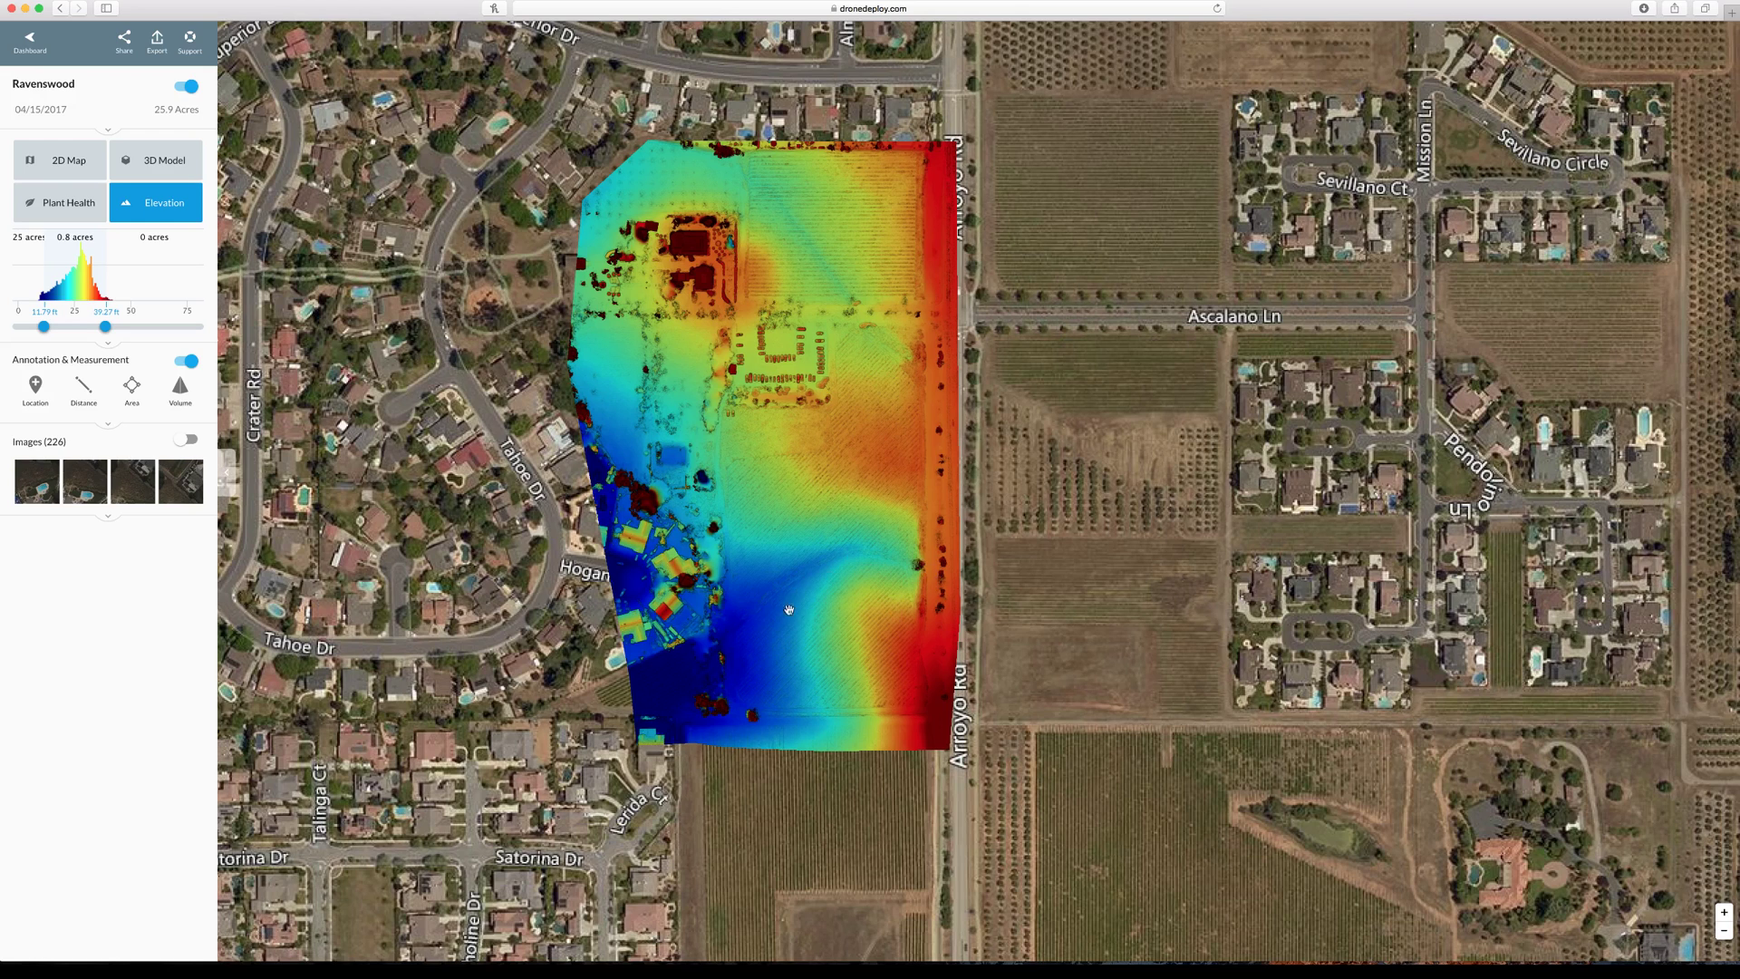
Draw a 308.62 ft distance line across the field and check its elevation profile
left_click(85, 389)
left_click(855, 615)
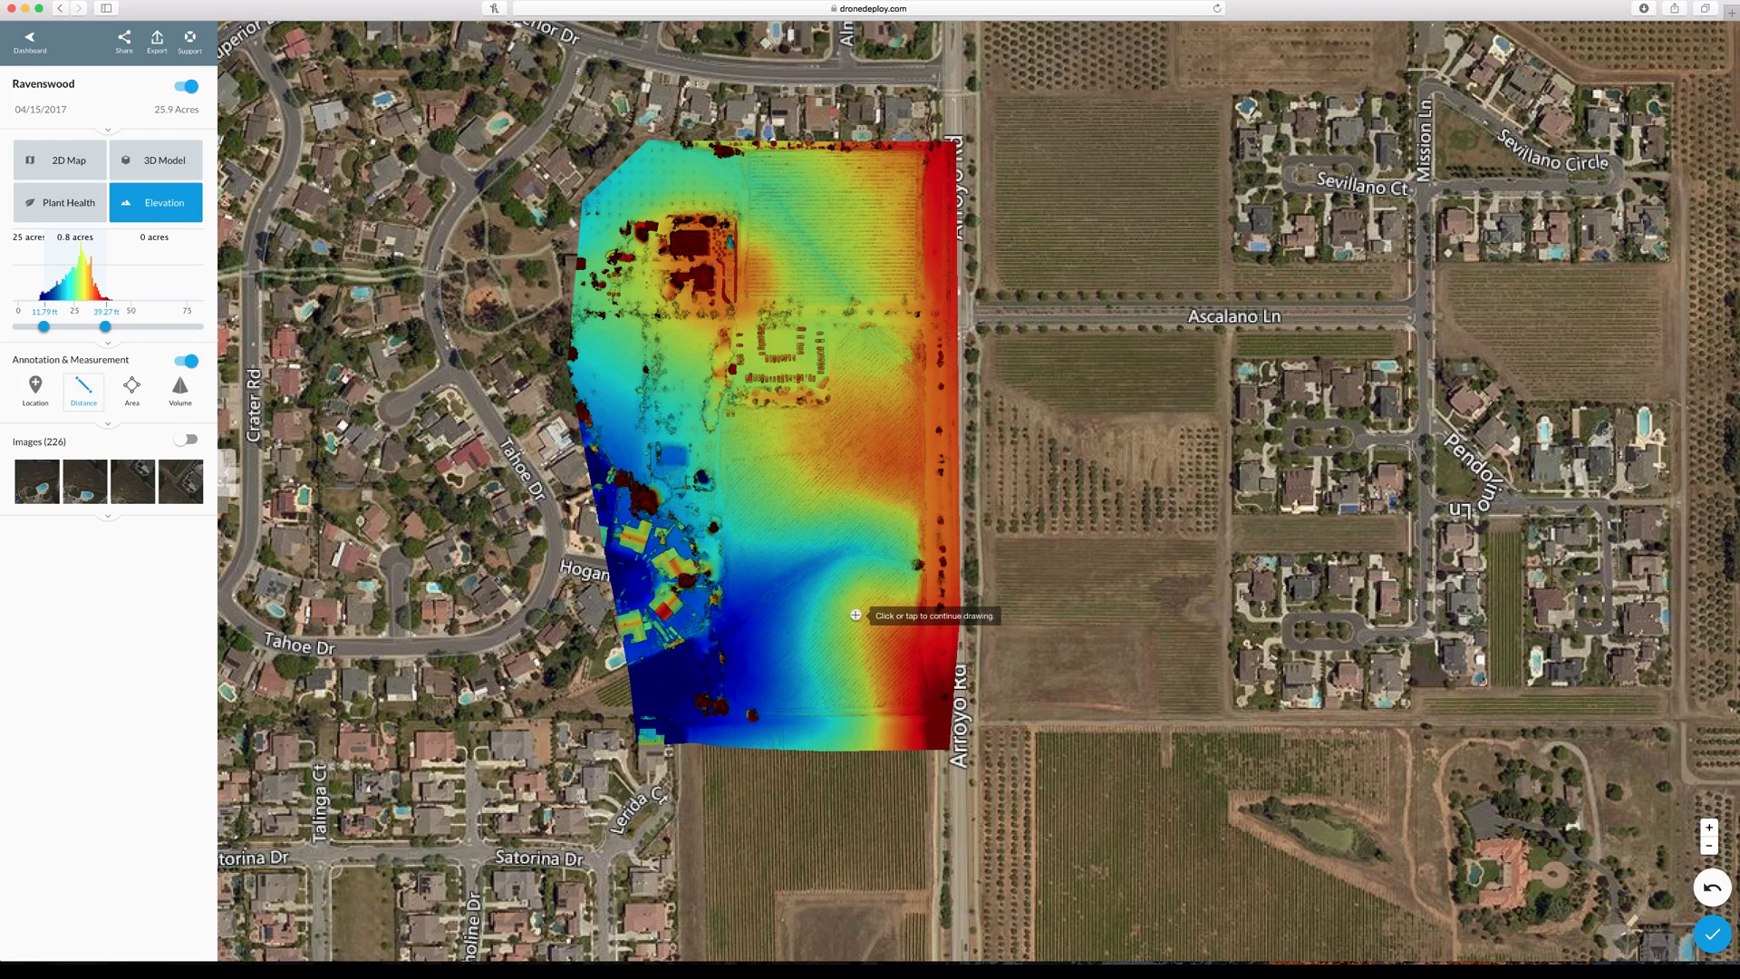
key("Escape")
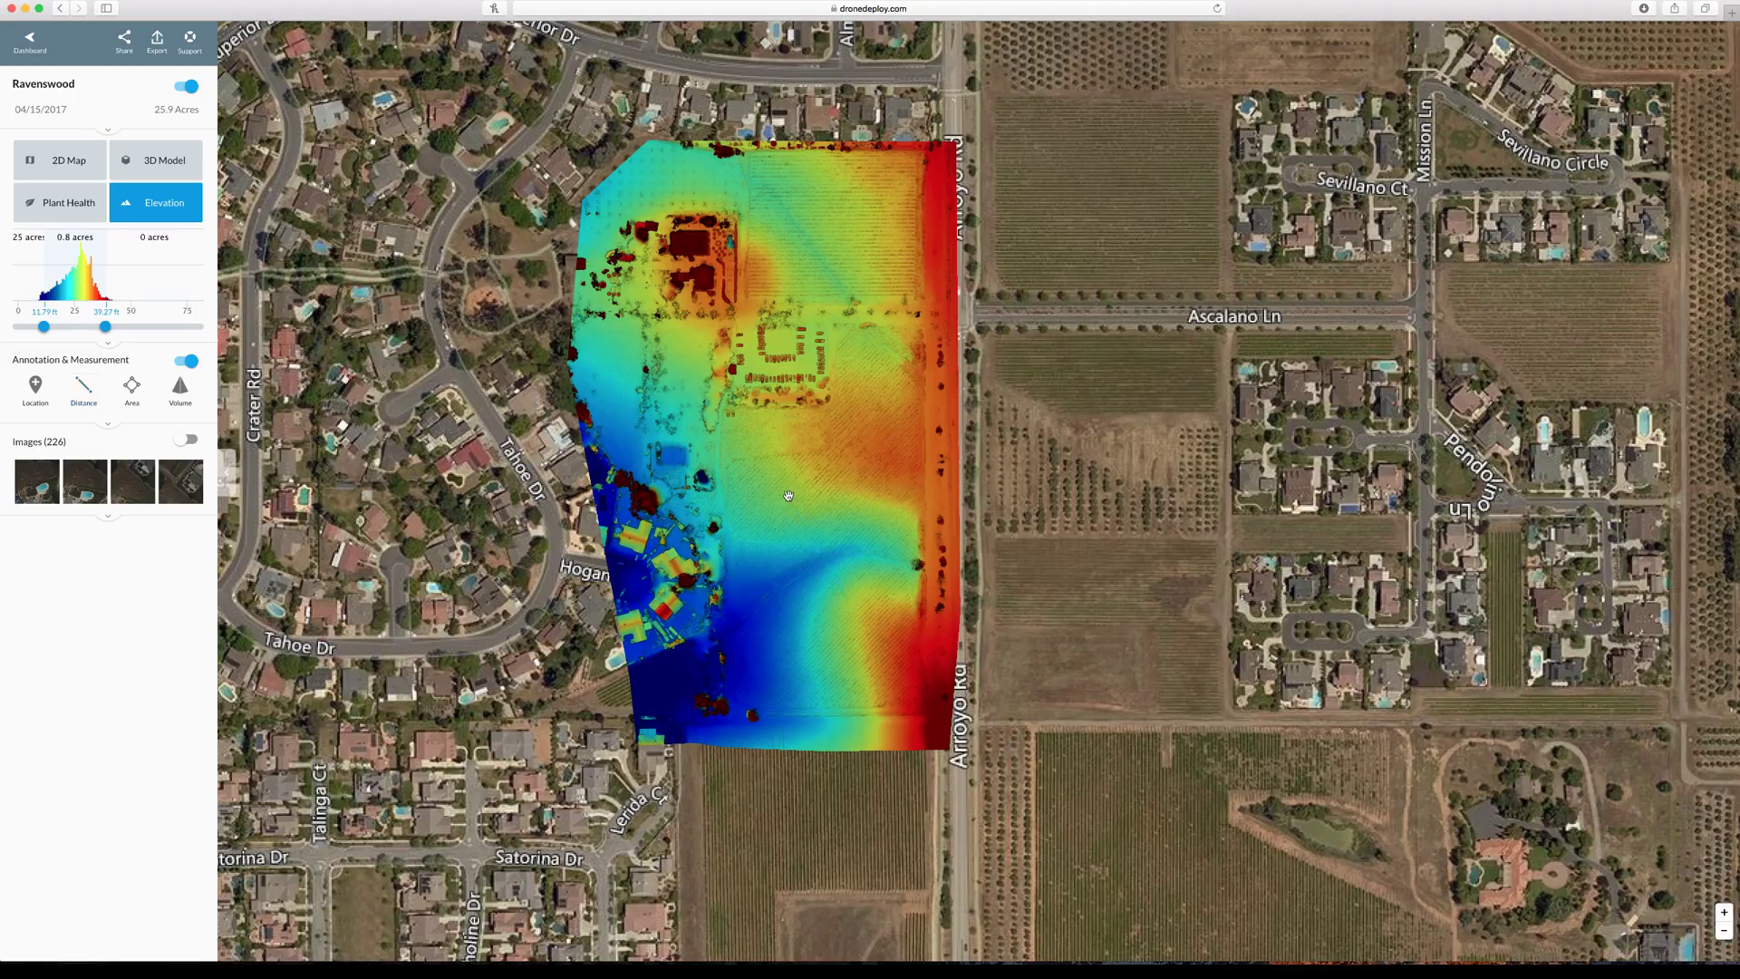
double_click(788, 495)
scroll(788, 495, "down", 5)
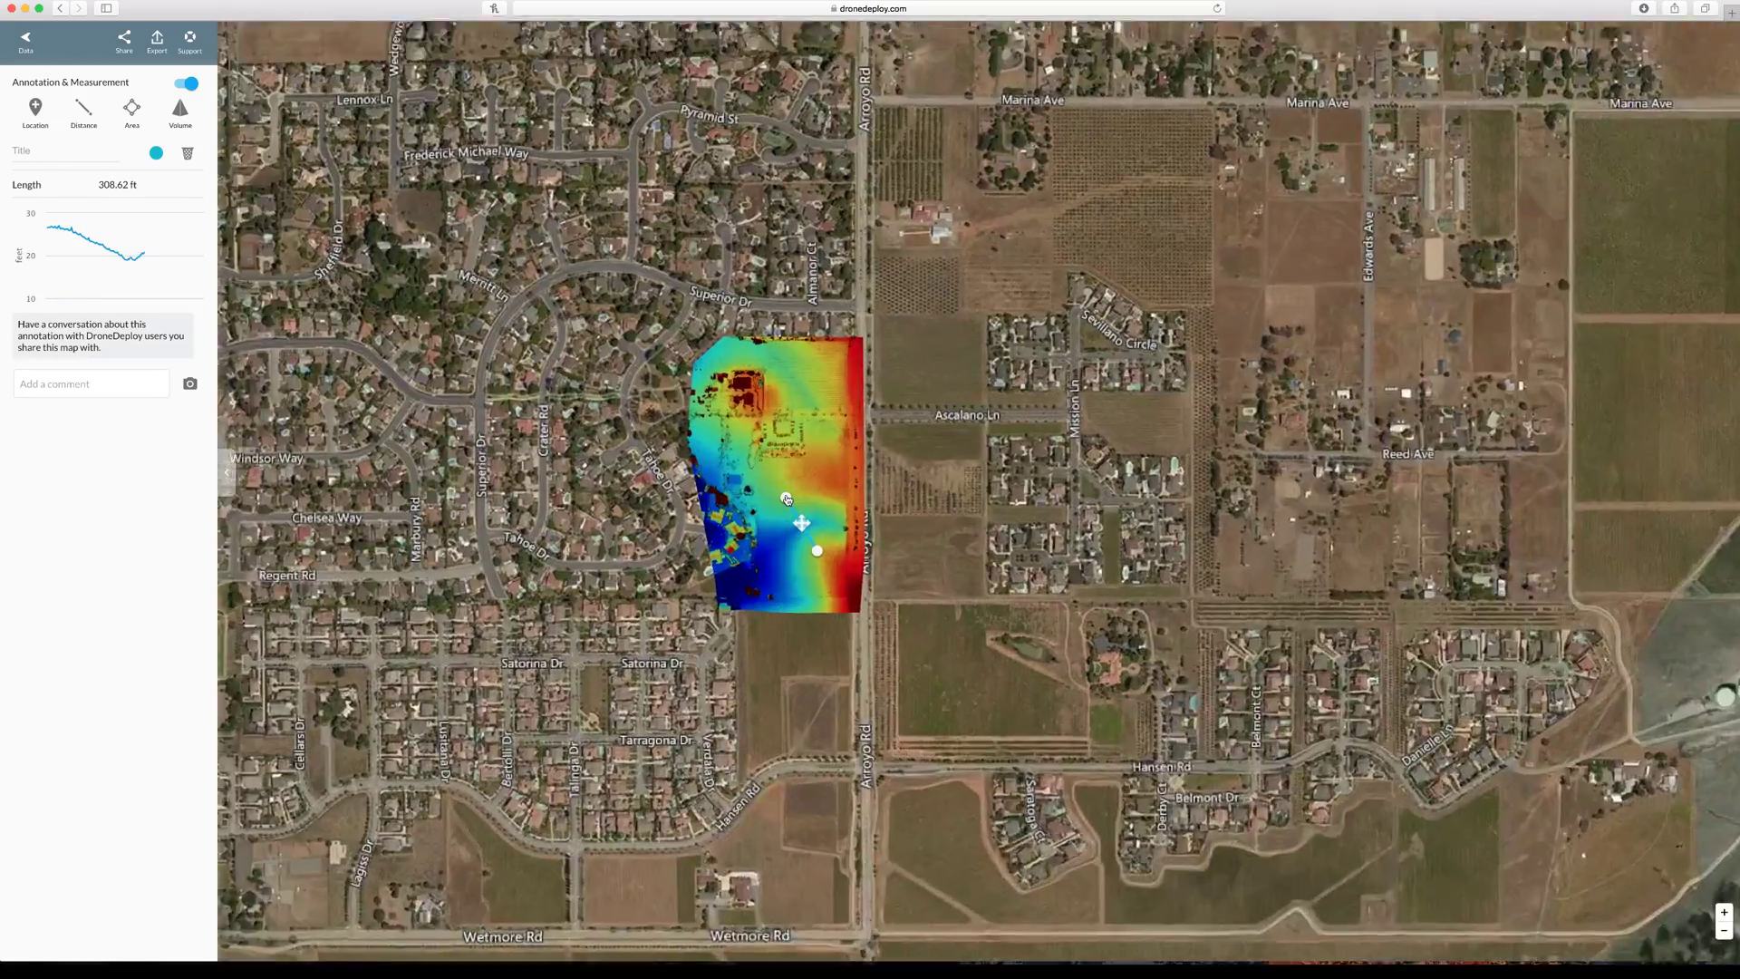
scroll(786, 498, "up", 3)
scroll(787, 498, "up", 3)
mouse_move(113, 235)
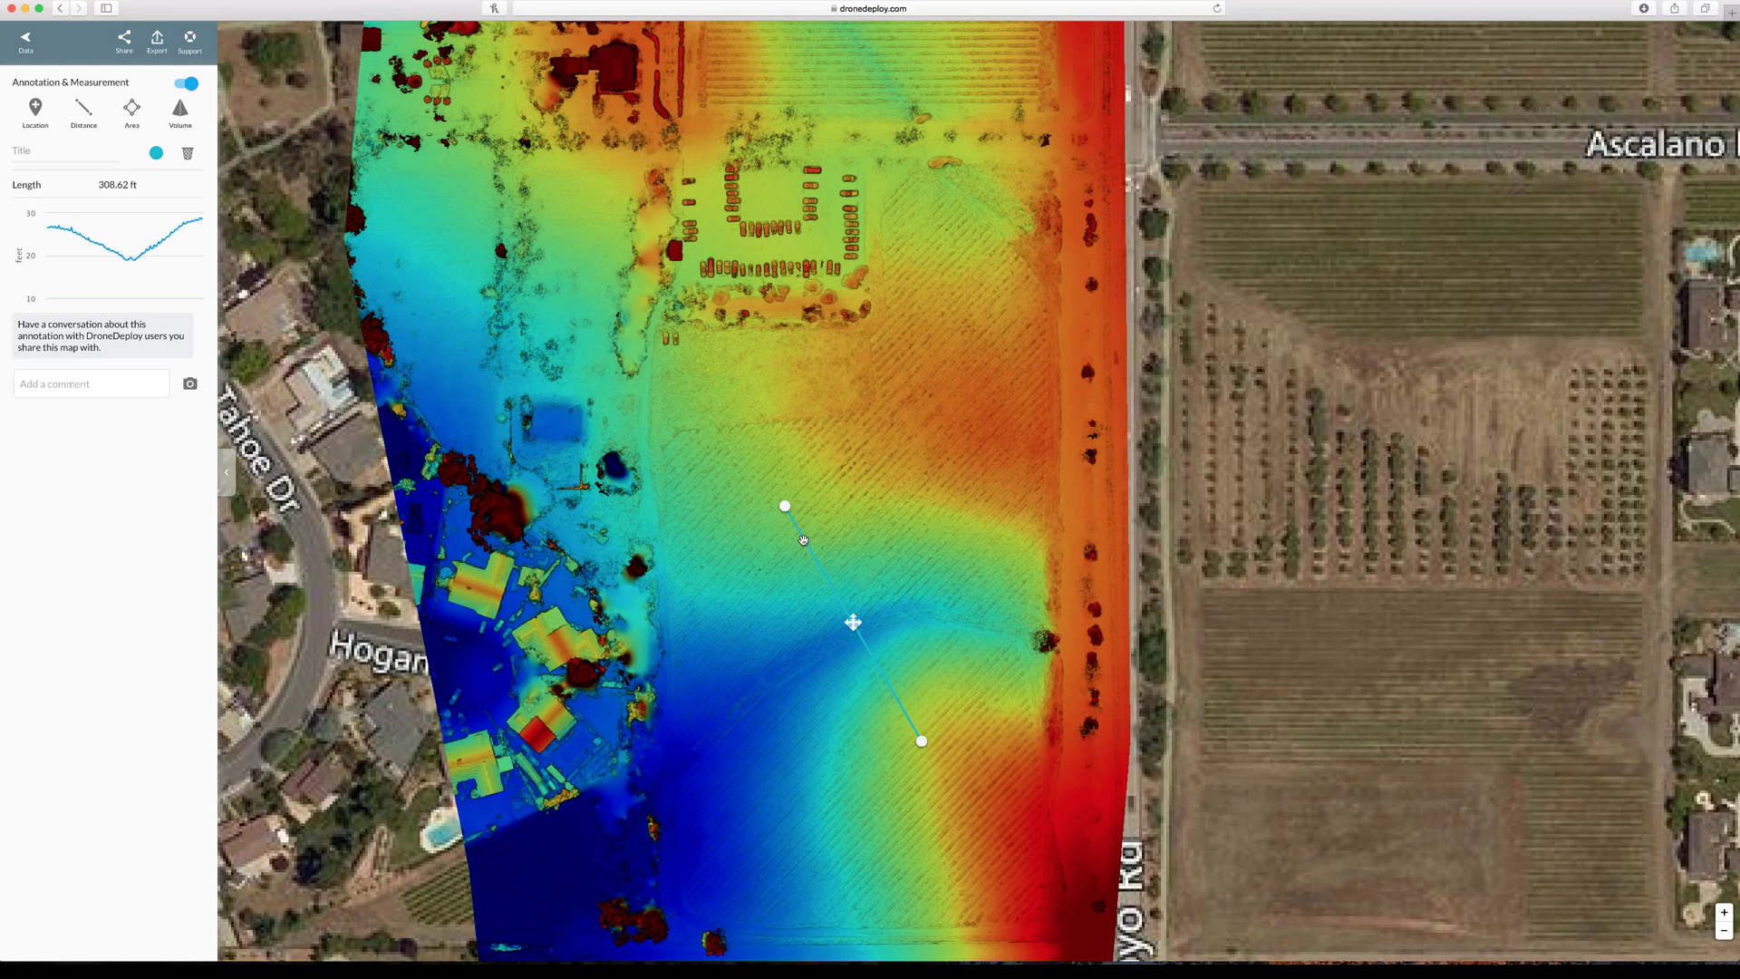
Delete the distance measurement and switch to the 3D model view
key("Escape")
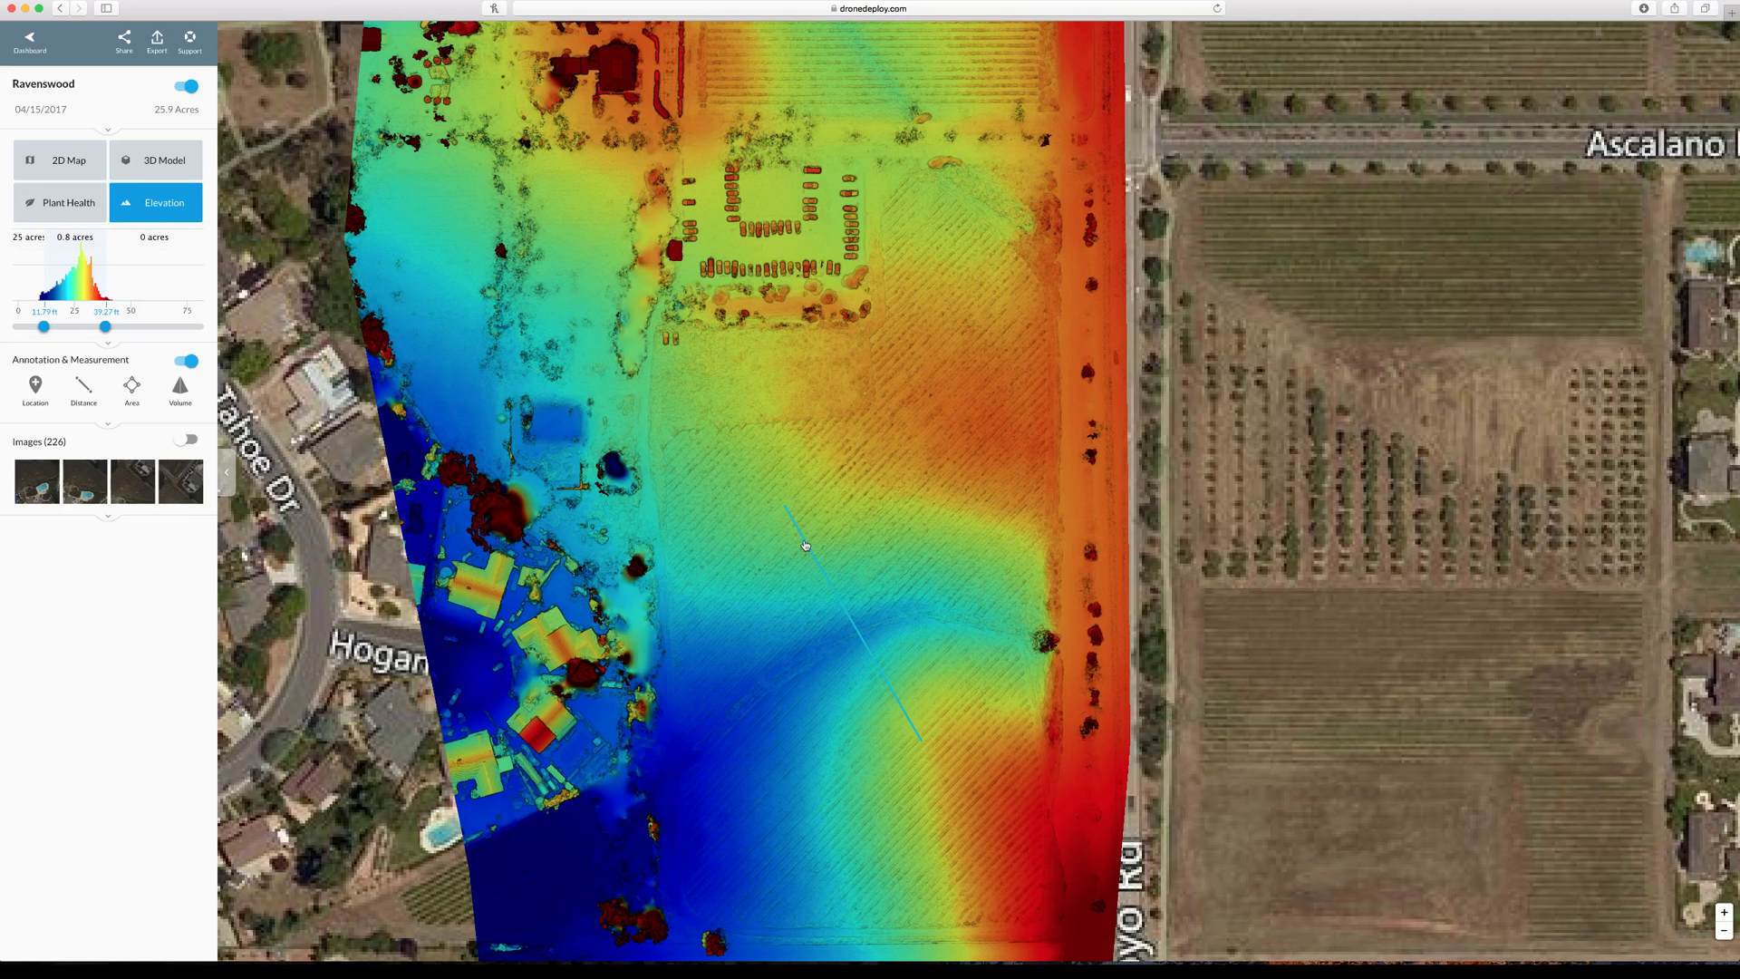
left_click(804, 545)
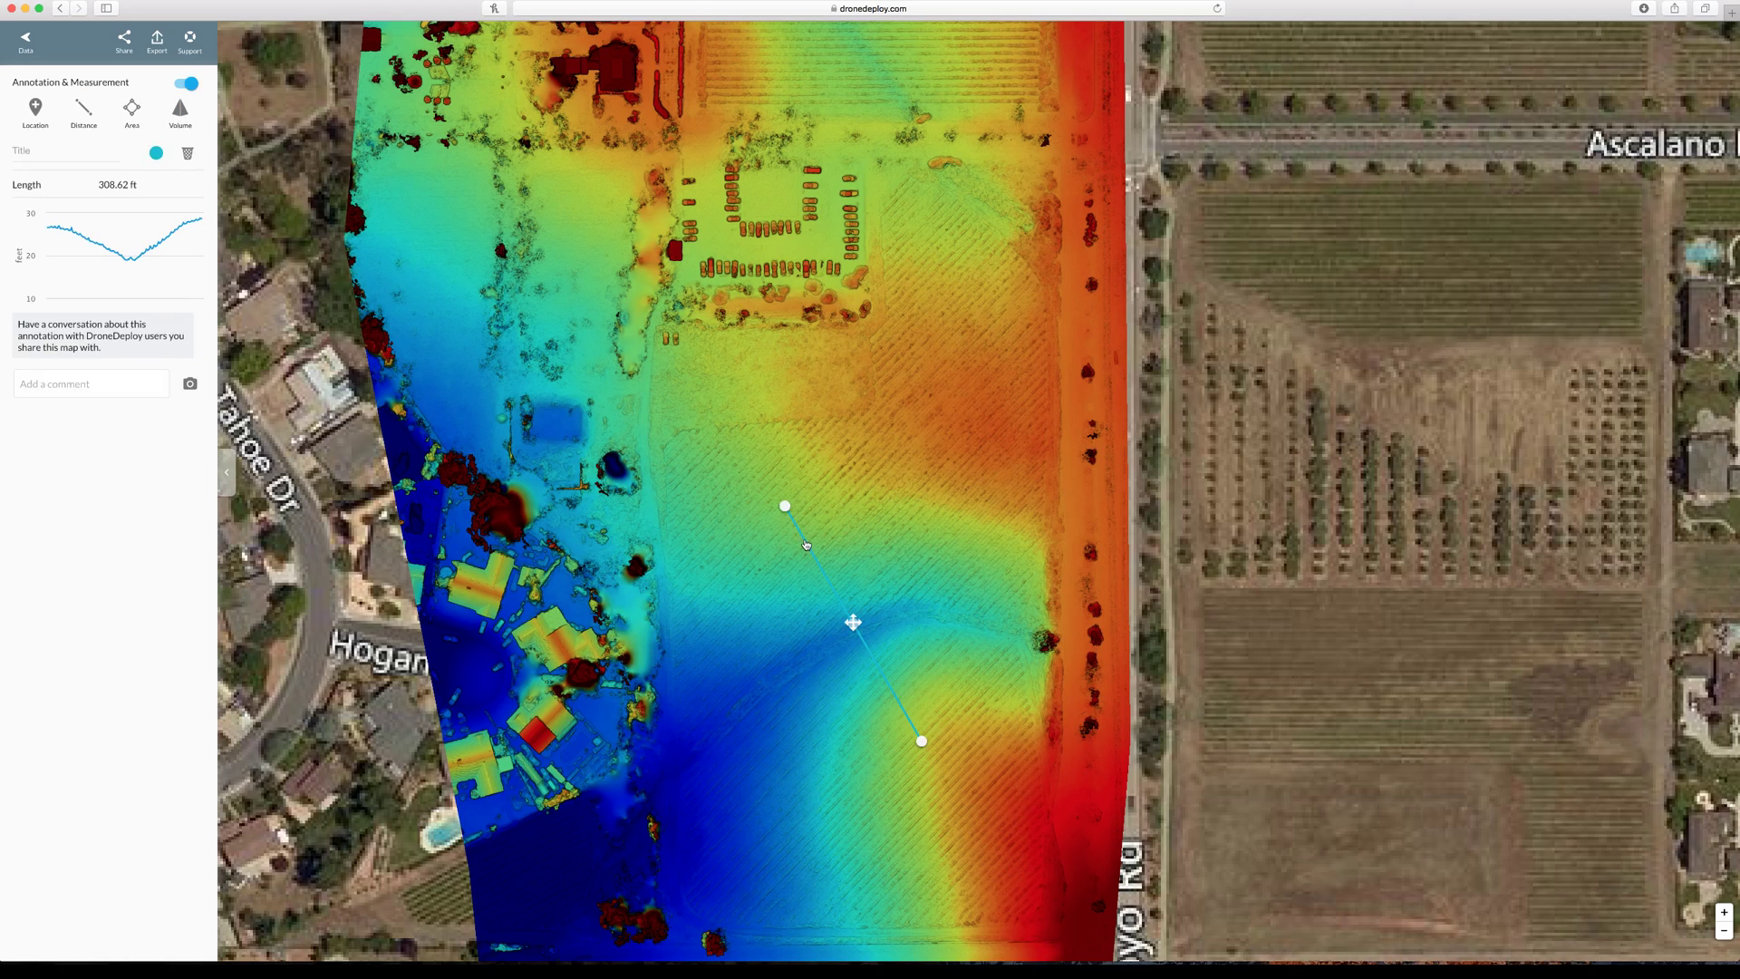
left_click(188, 154)
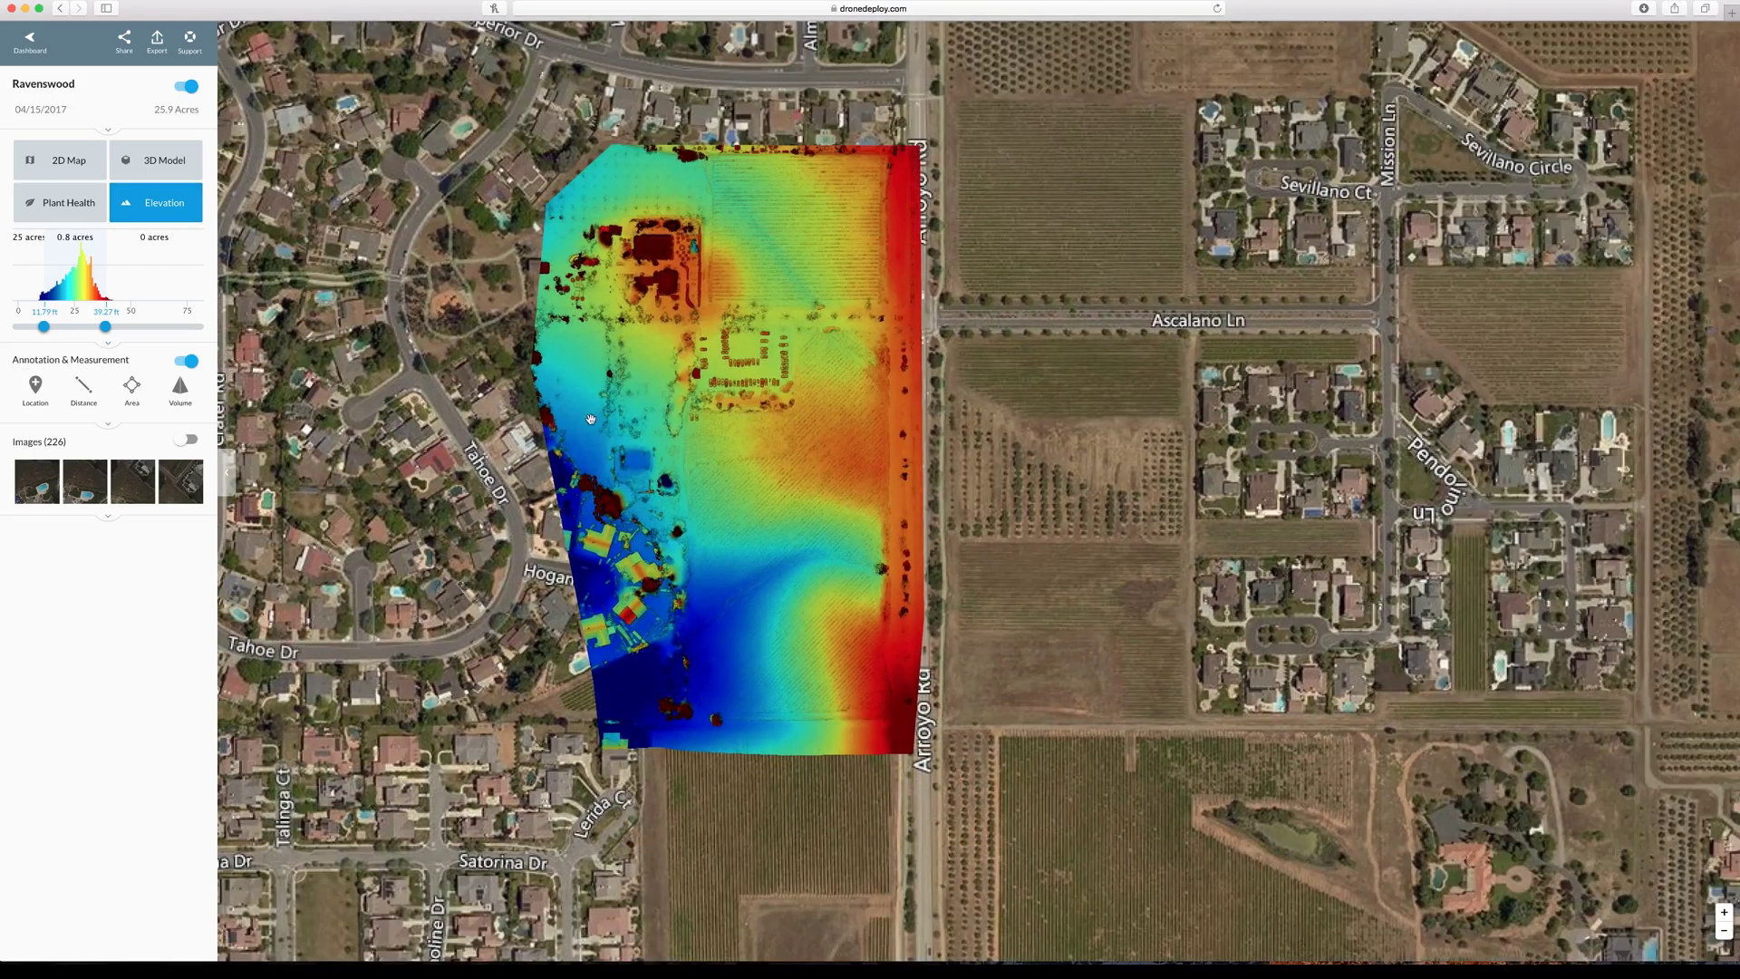
left_click(161, 165)
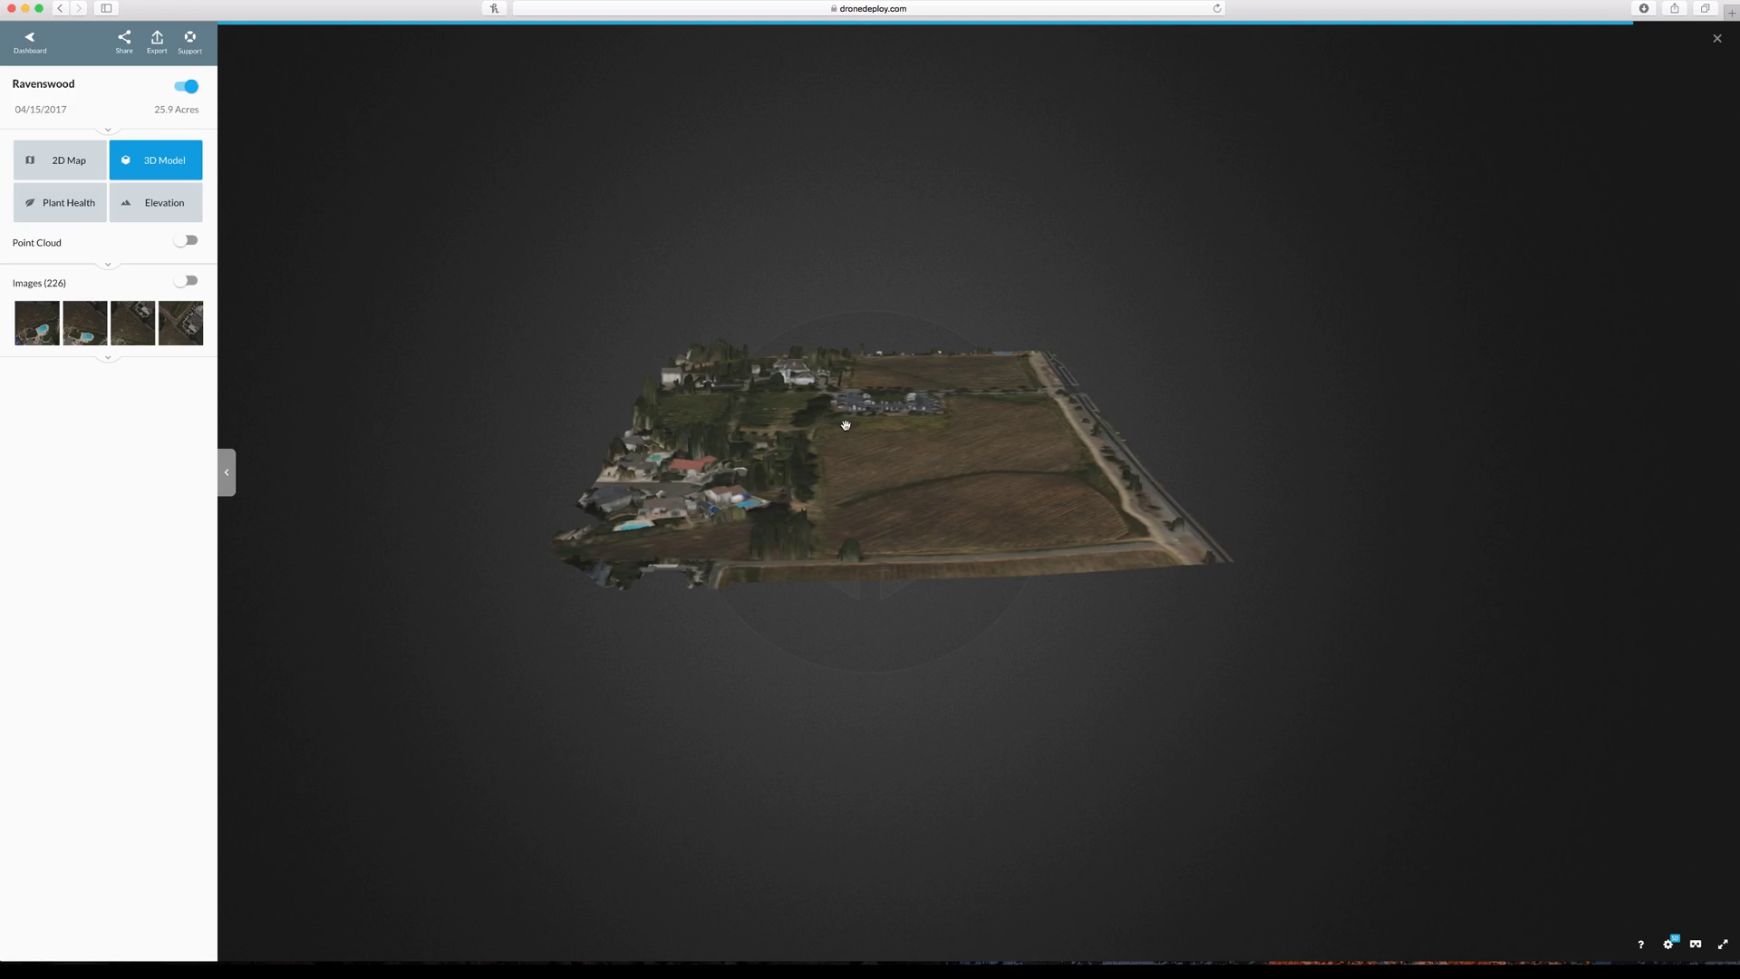
Zoom into the 3D model to inspect the buildings and parking lot
scroll(846, 424, "up", 2)
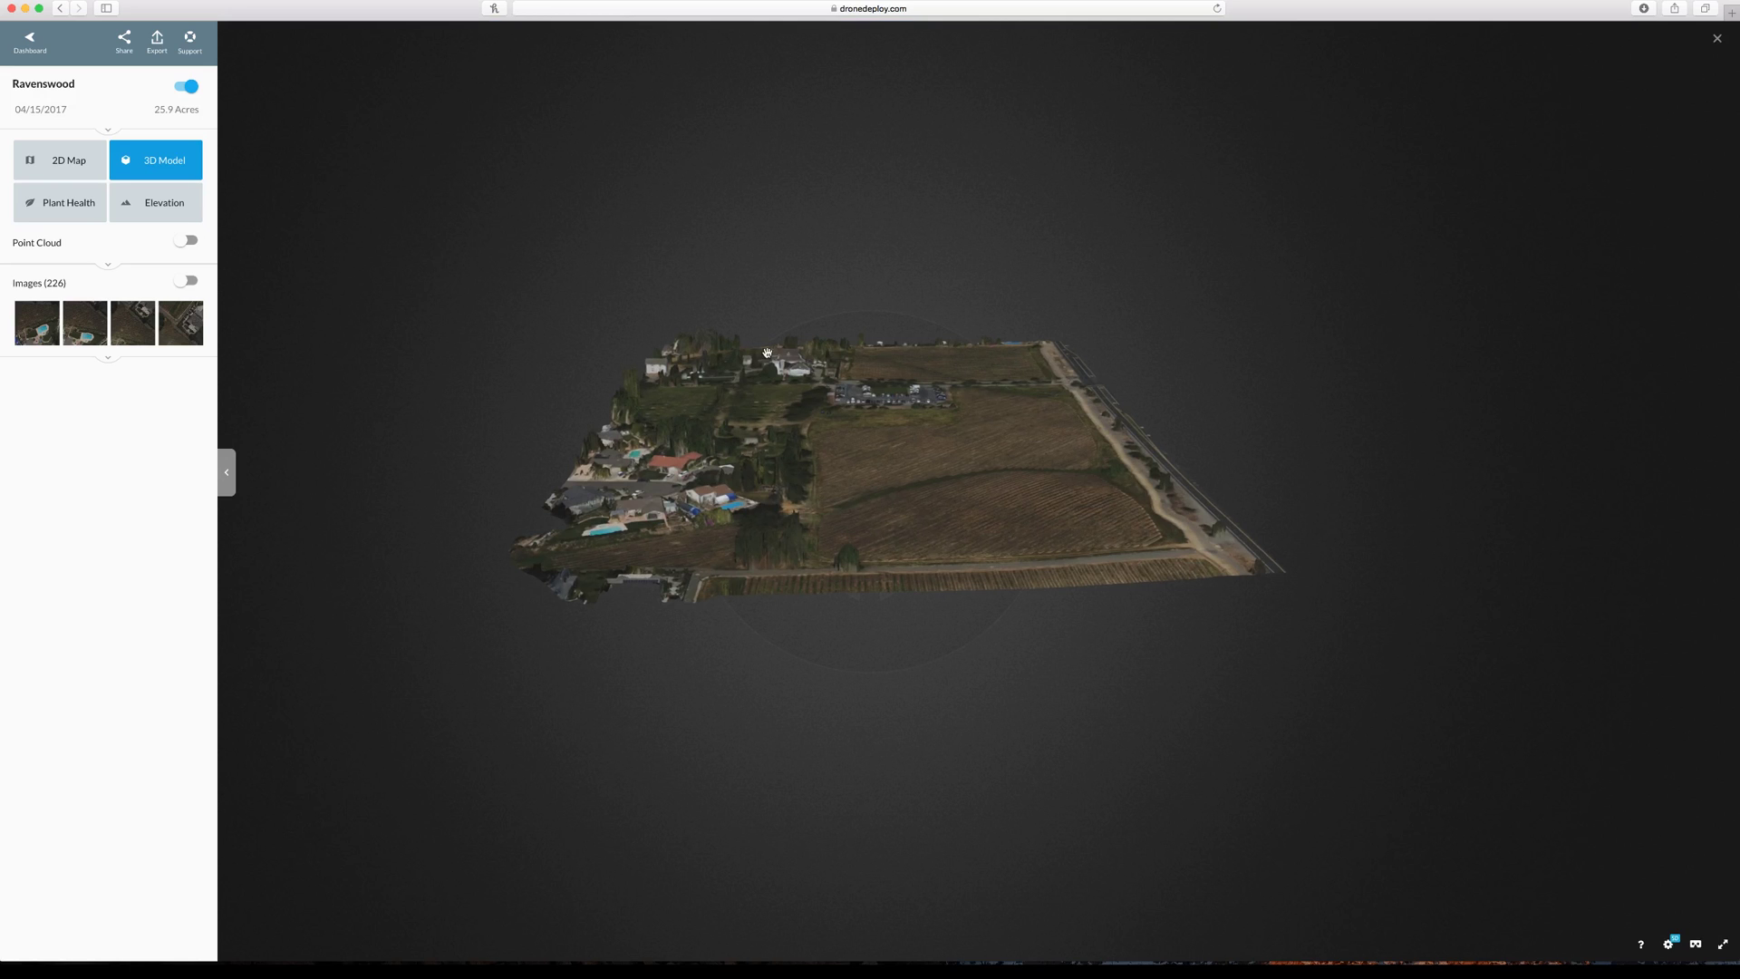
scroll(787, 362, "up", 3)
scroll(788, 362, "up", 2)
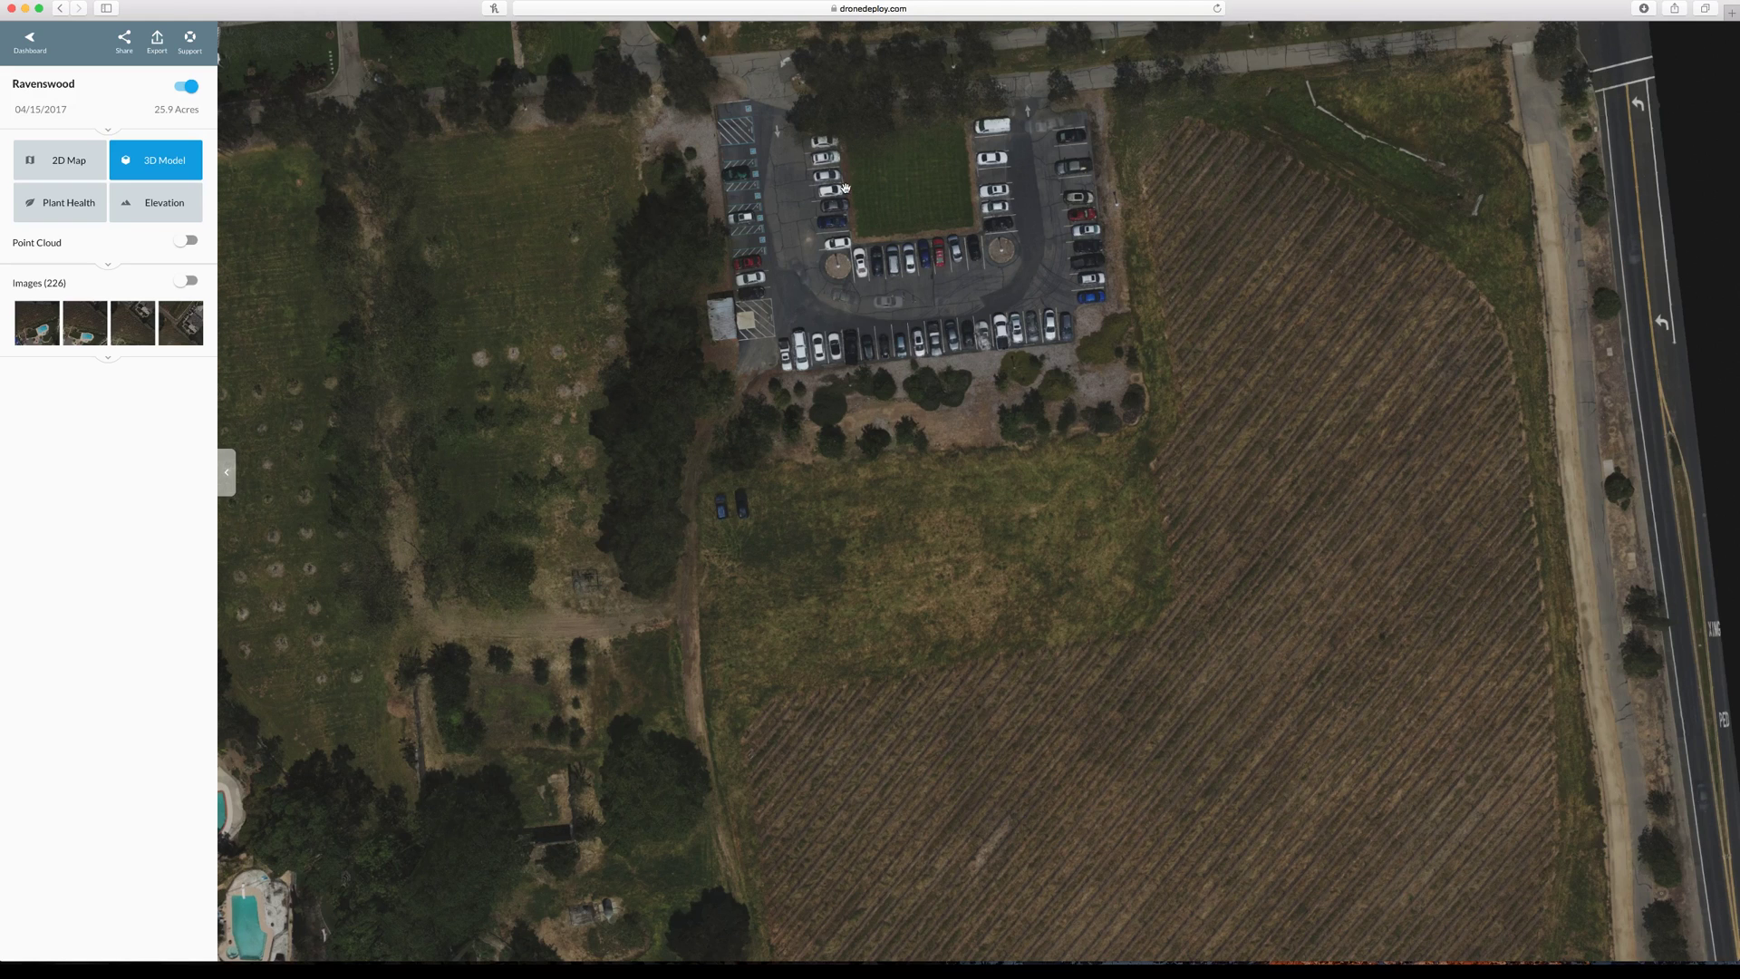
mouse_move(912, 187)
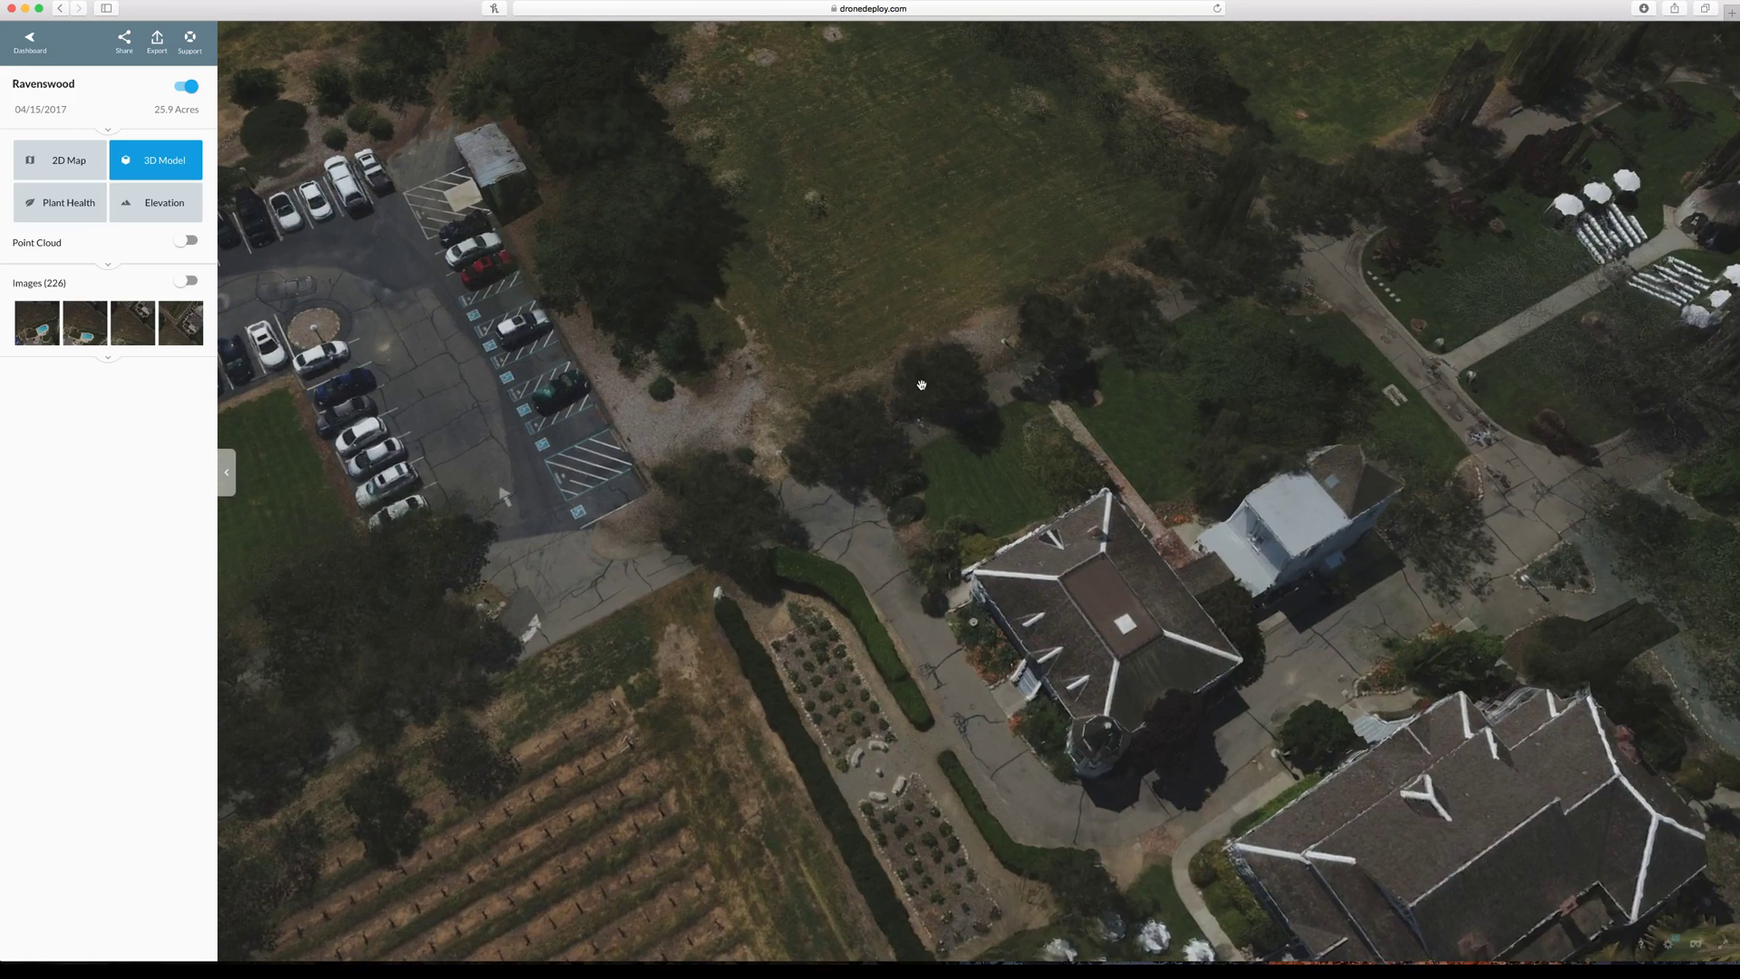
On the 2D map, drop a location marker south of the parking lot showing 28.93 ft elevation
left_click(60, 165)
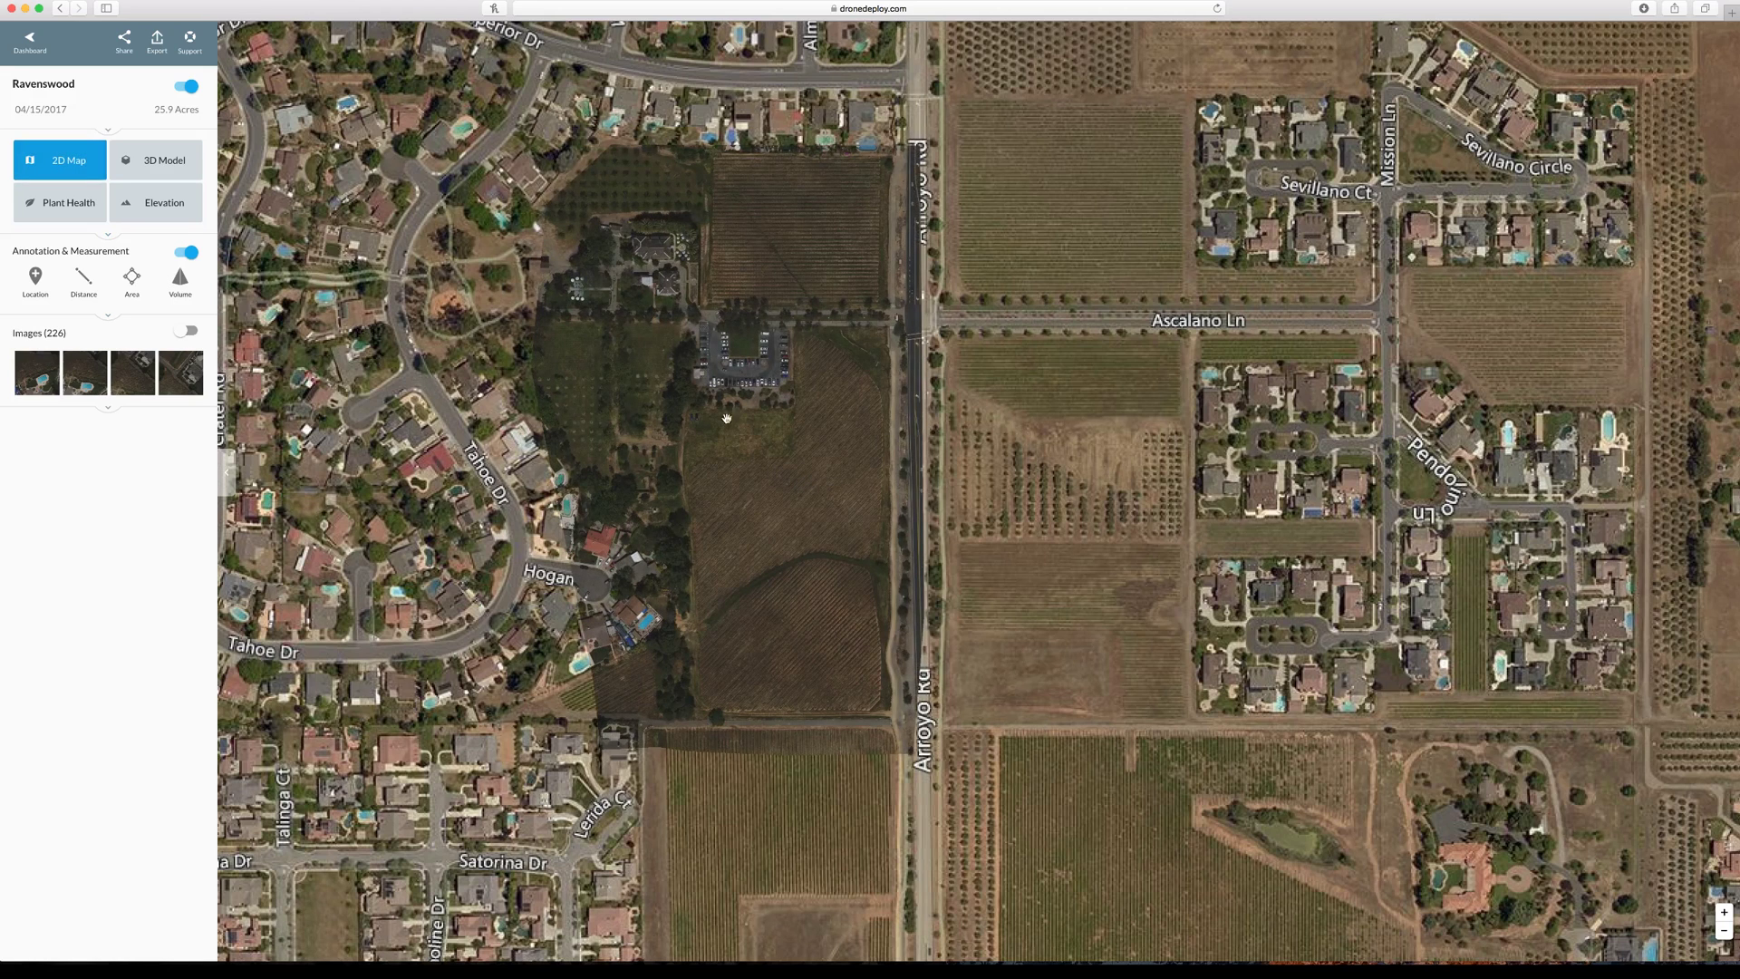
left_click(36, 278)
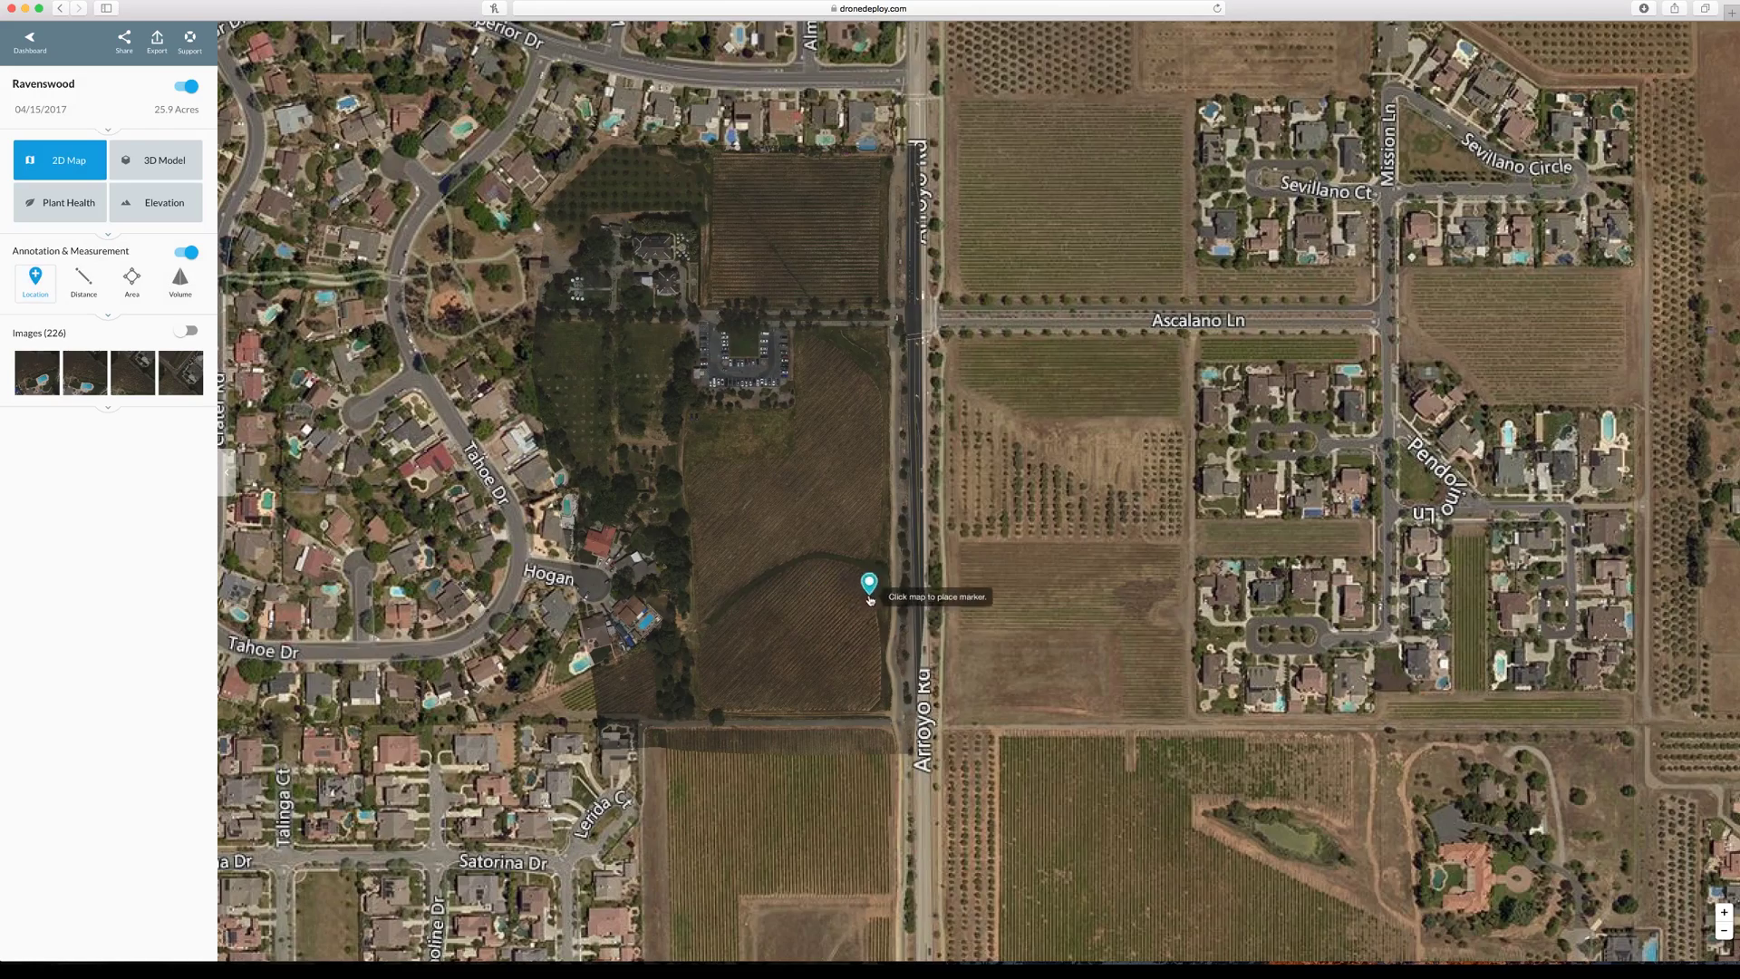
scroll(757, 447, "up", 1)
left_click(735, 409)
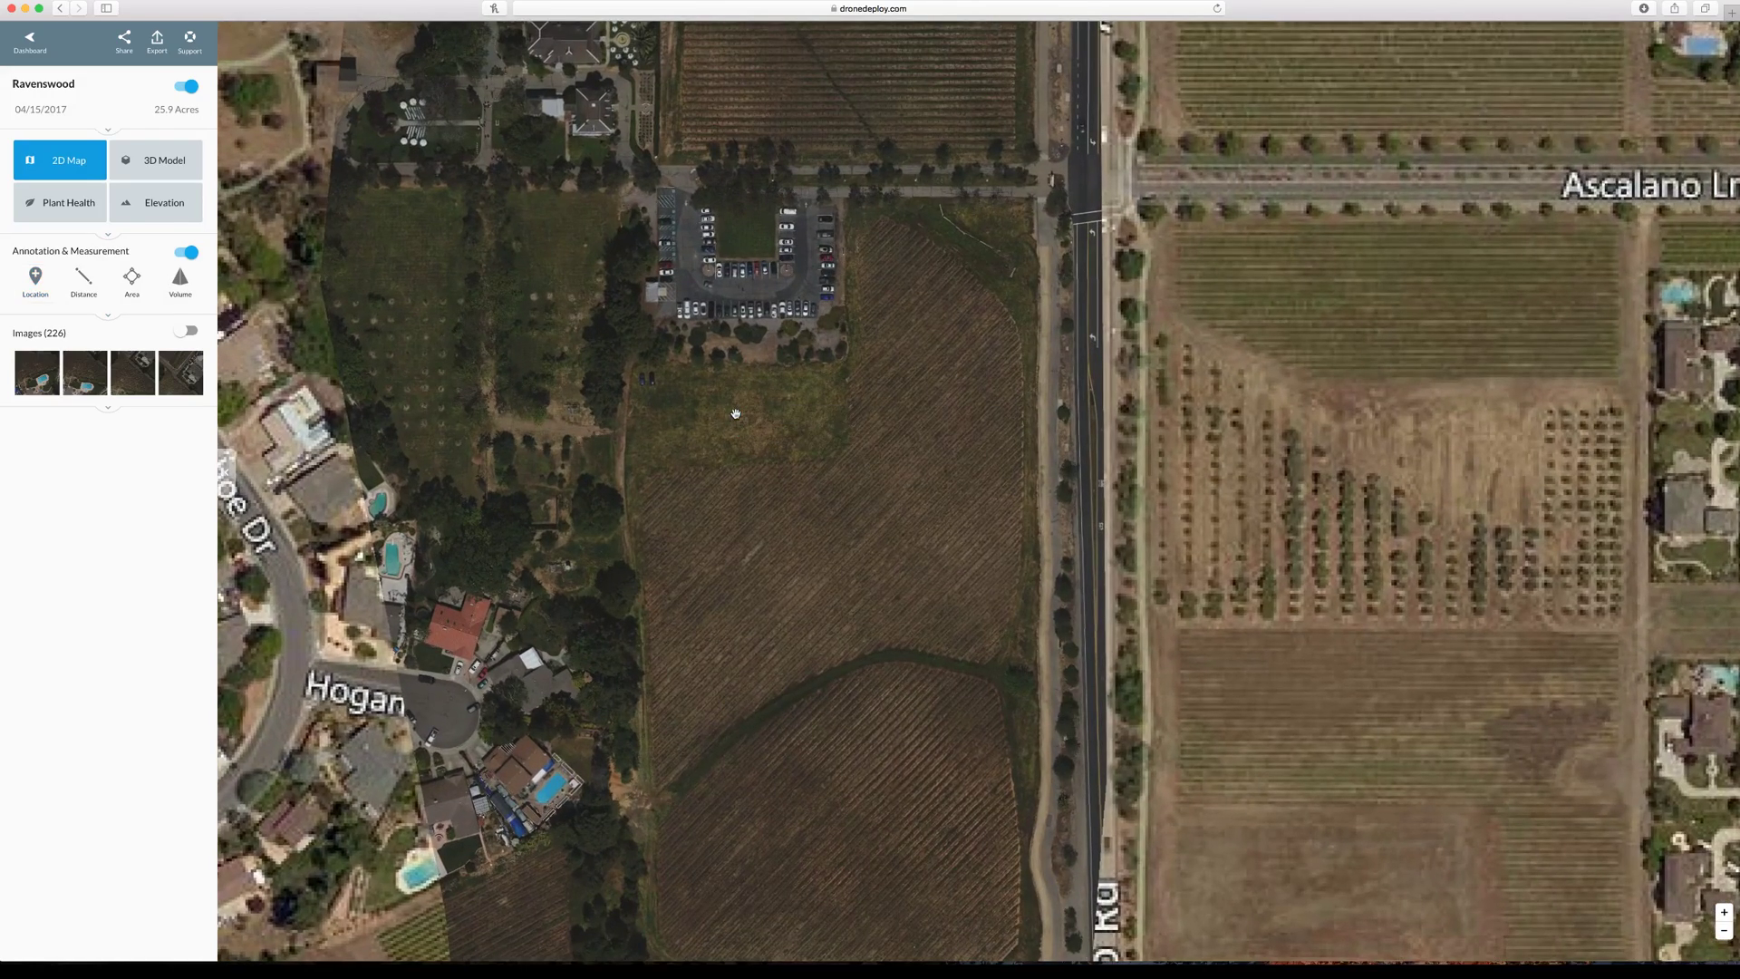
left_click(67, 150)
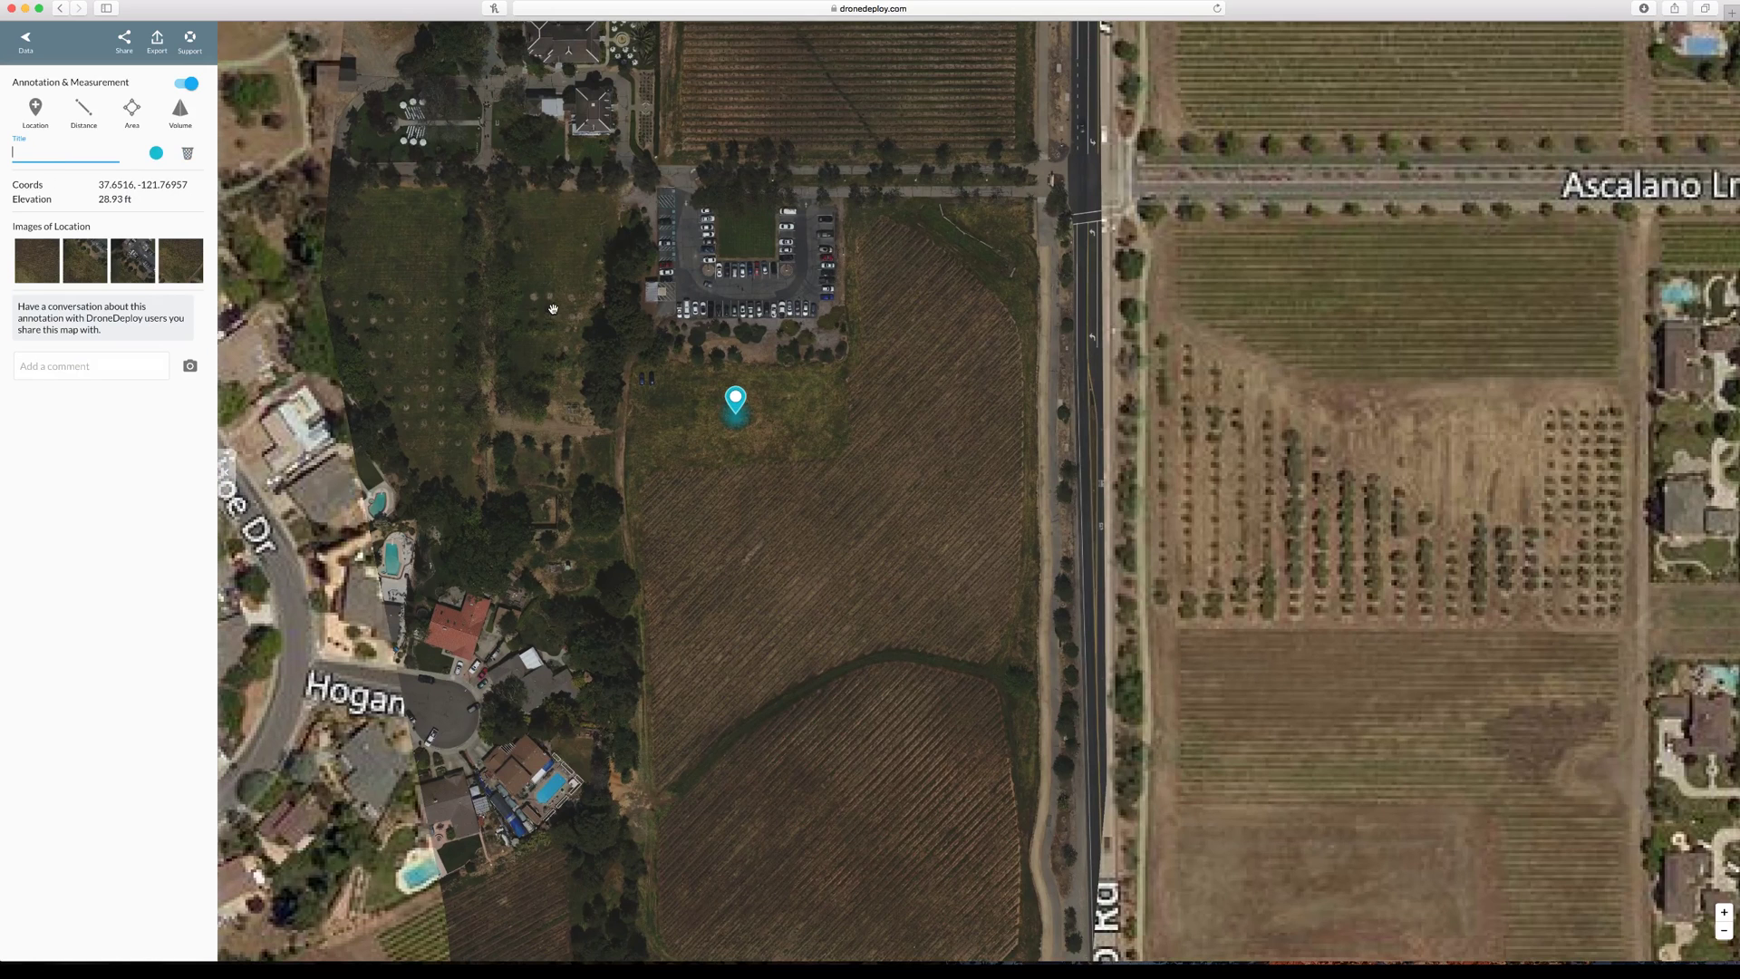
left_click(734, 407)
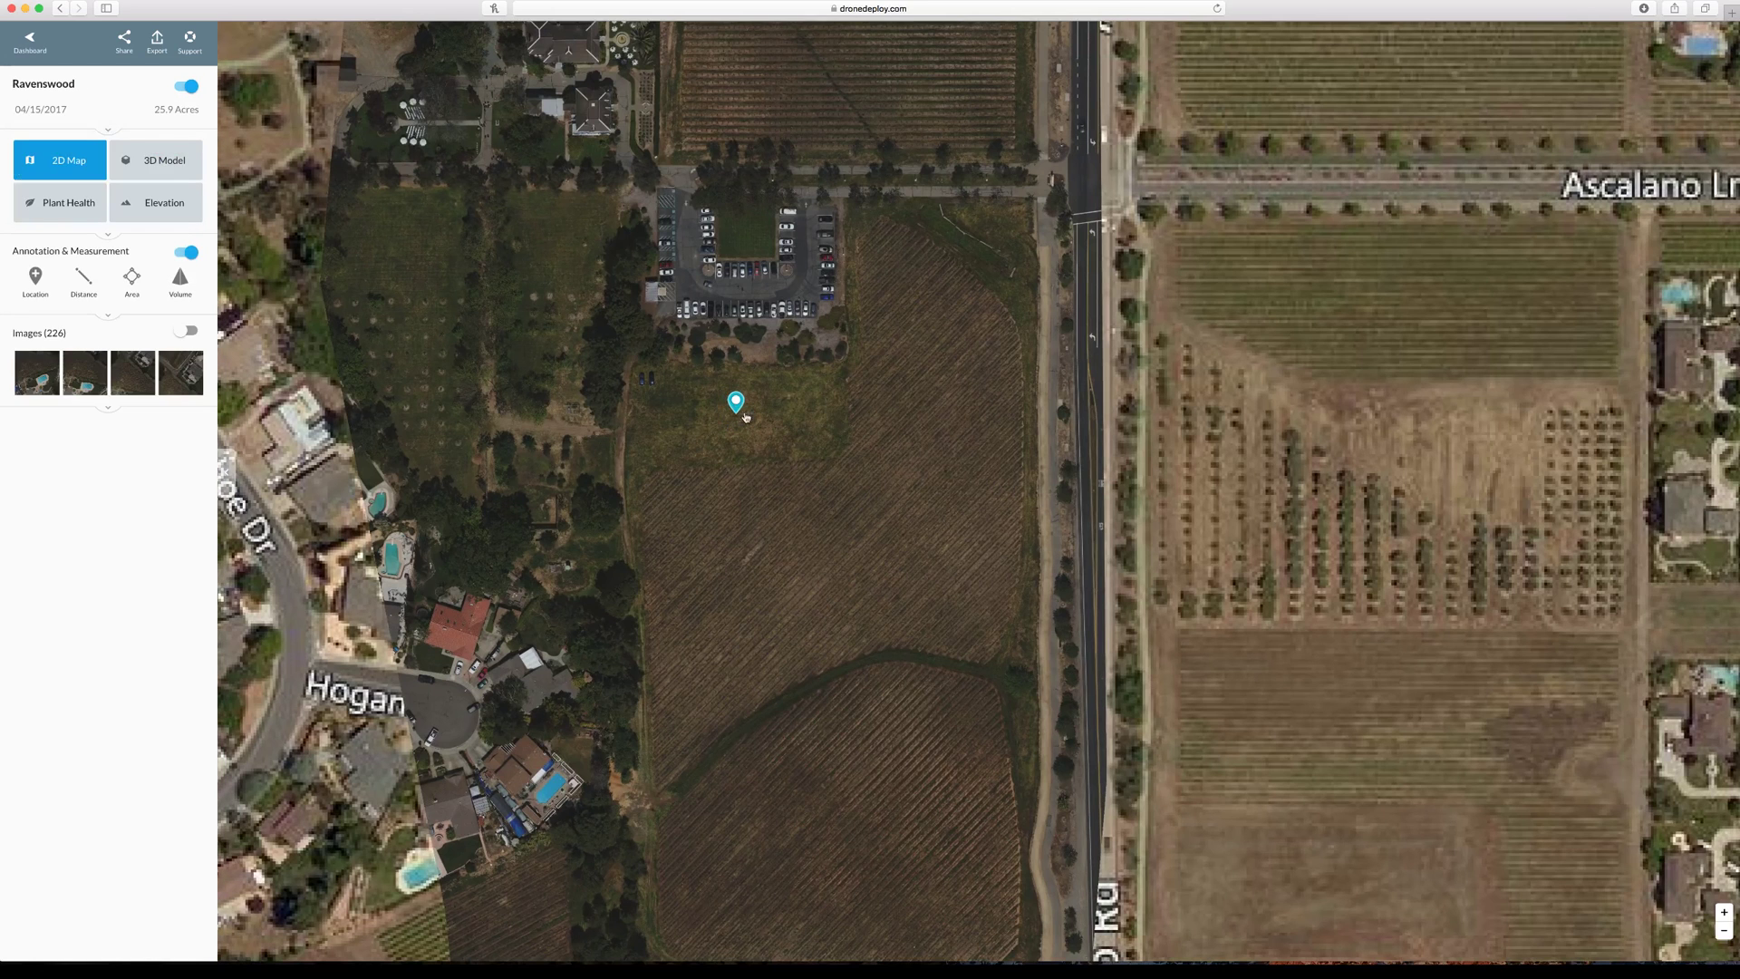
left_click(736, 403)
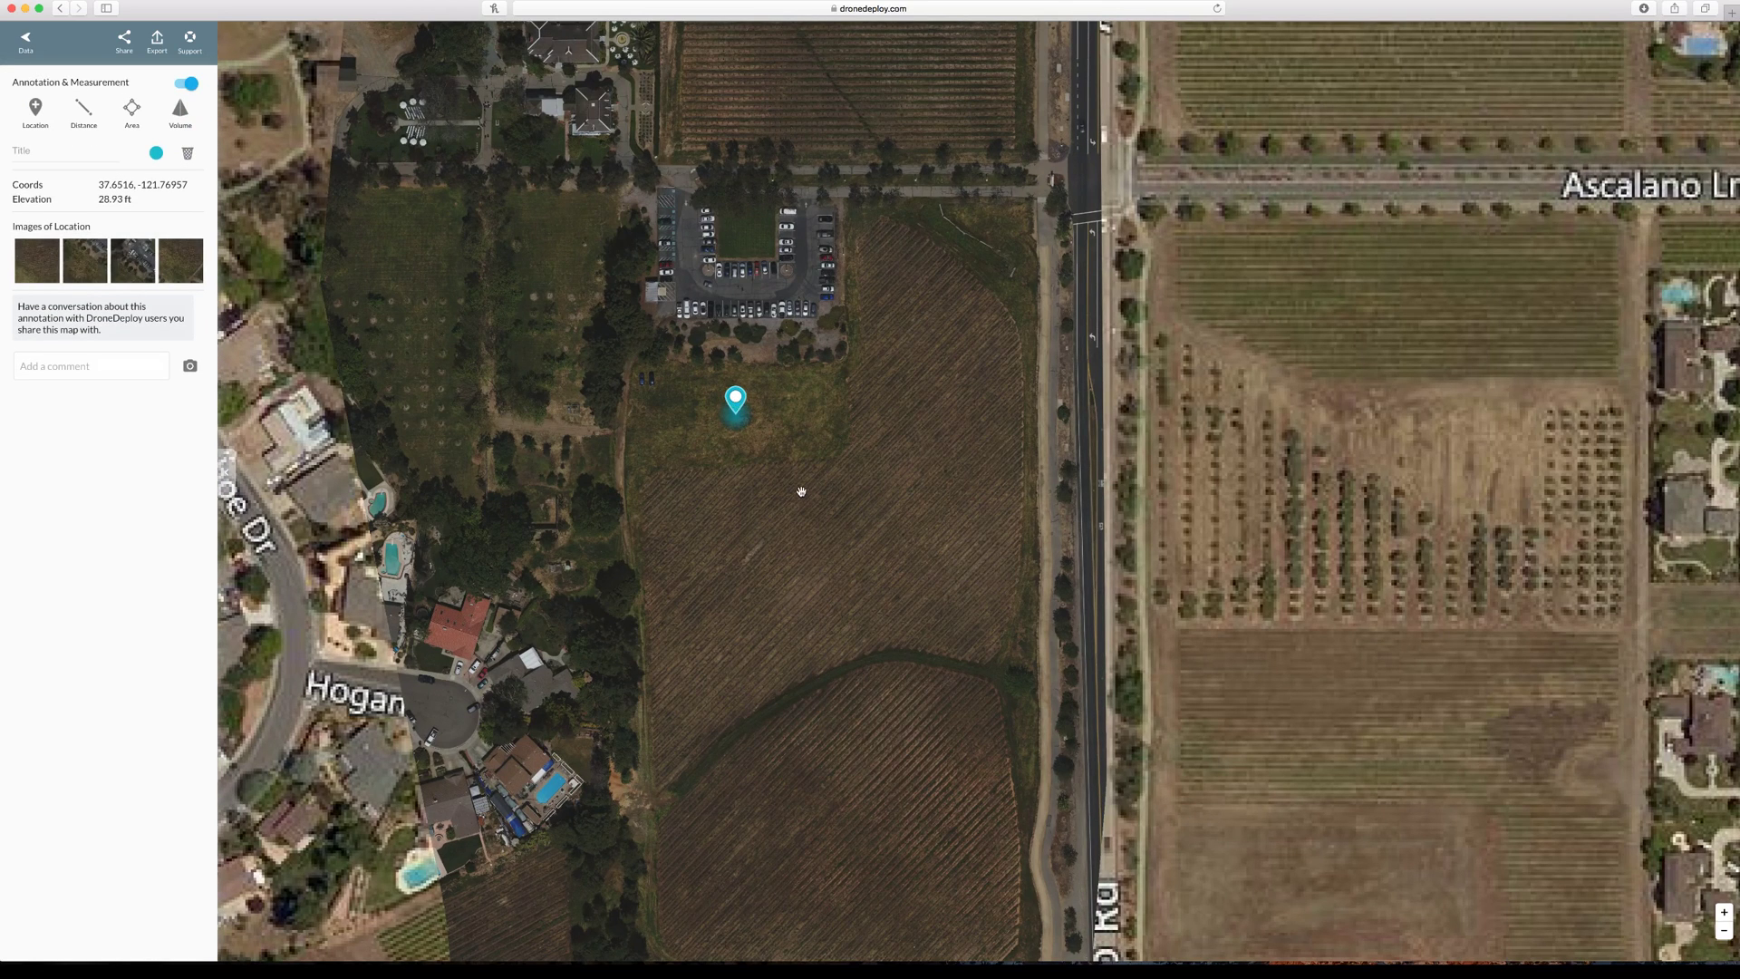
scroll(791, 486, "down", 5)
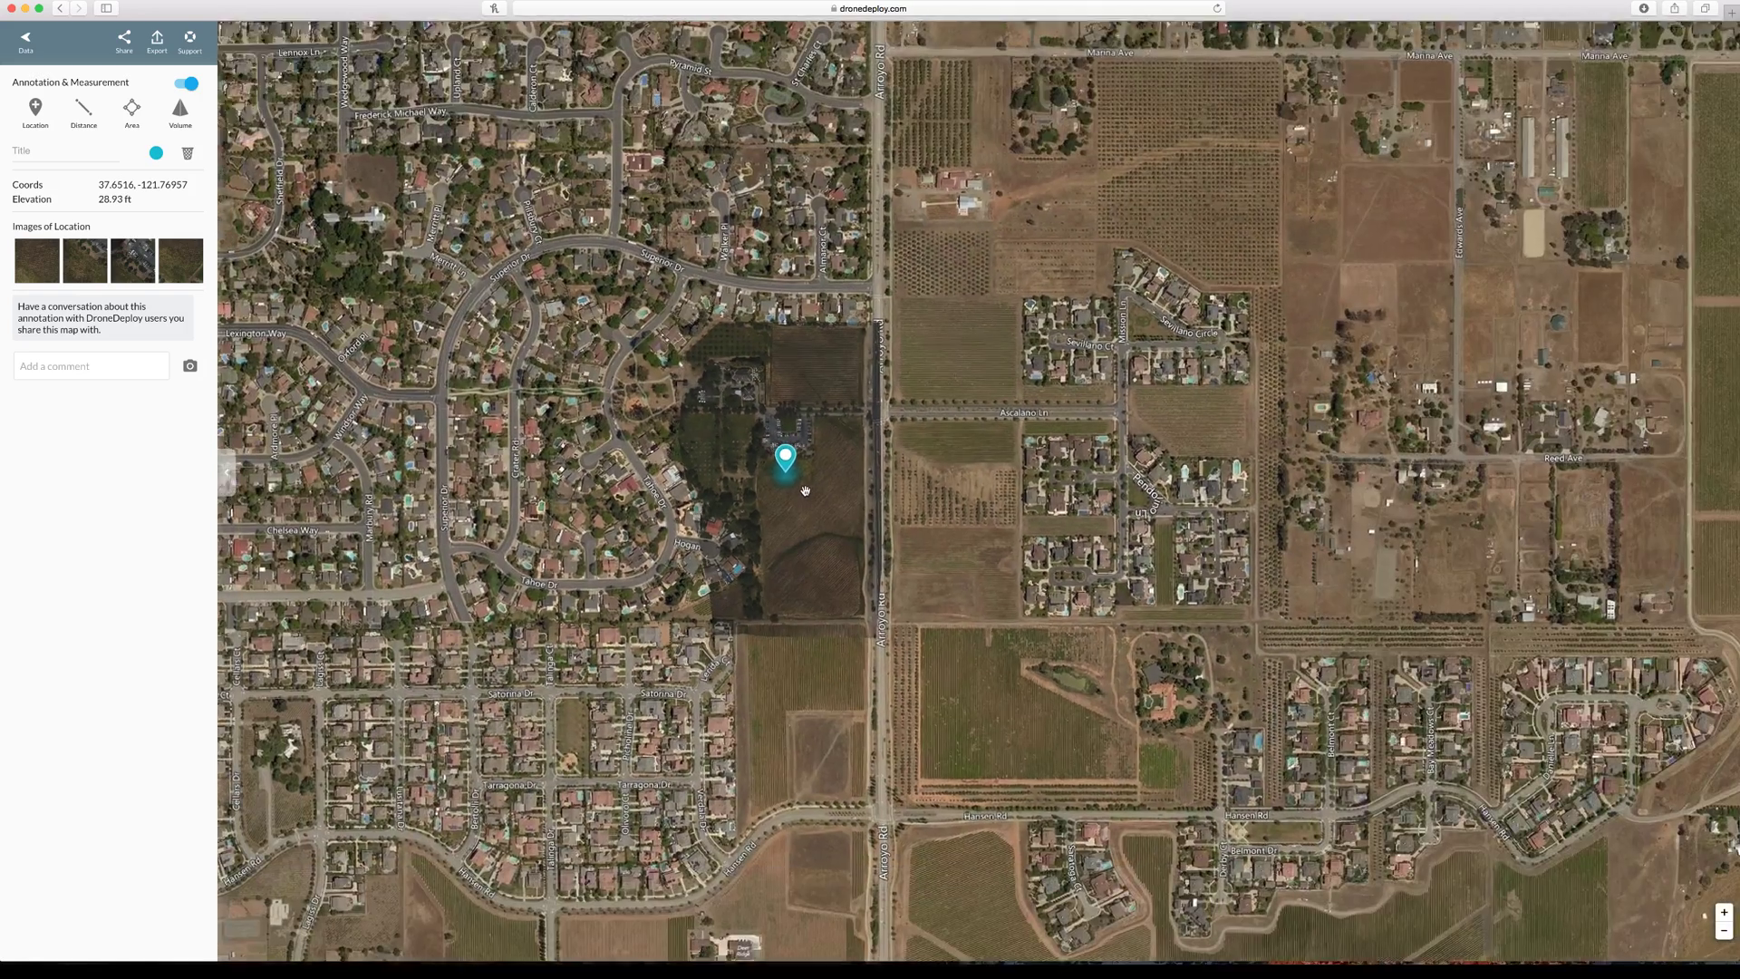